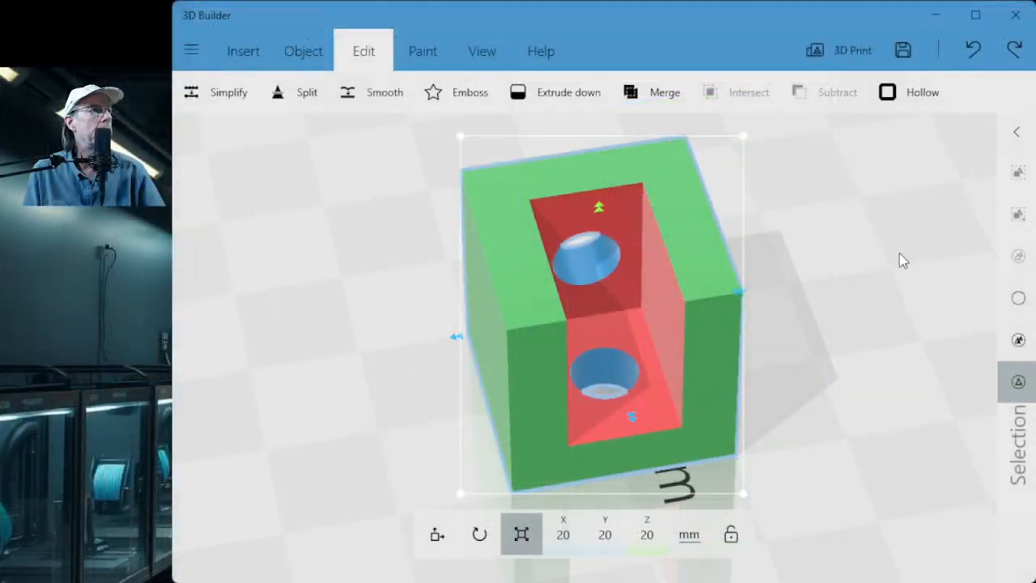
Undo all the modelling done on the green block, back to an empty workspace.
left_click(974, 54)
left_click(974, 54)
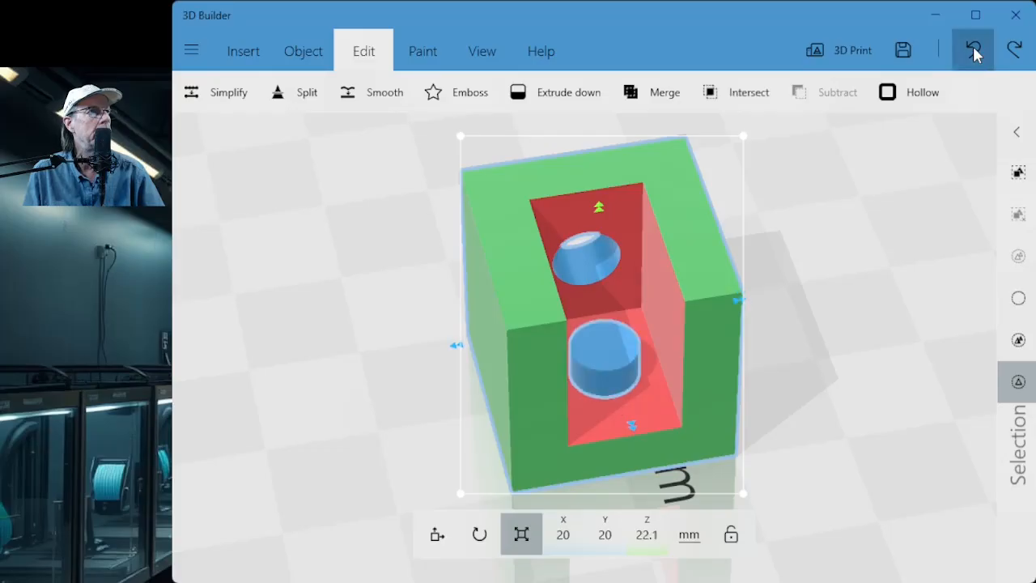
left_click(974, 54)
left_click(974, 54)
left_click(974, 50)
left_click(974, 50)
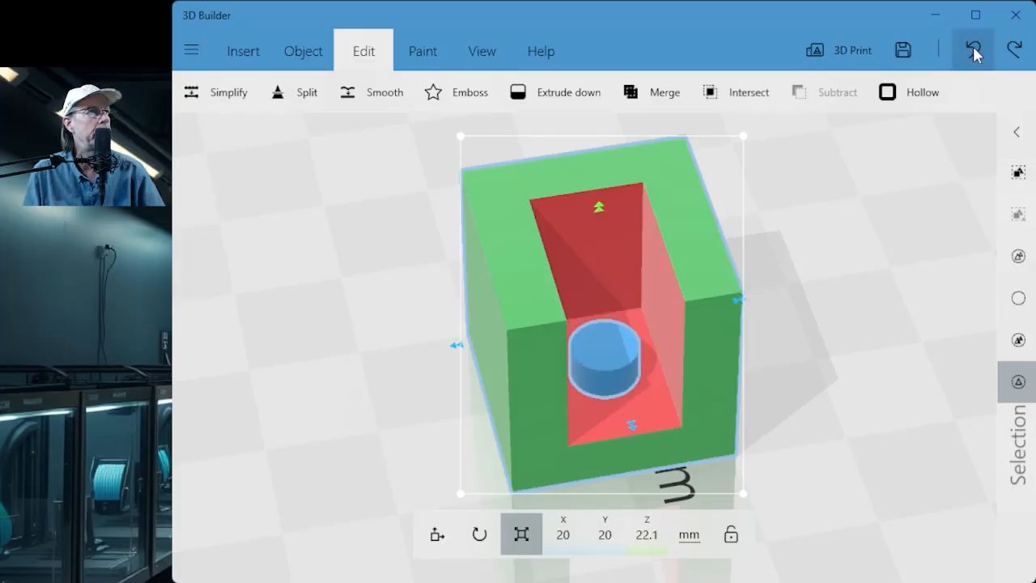
left_click(973, 50)
left_click(973, 51)
left_click(974, 51)
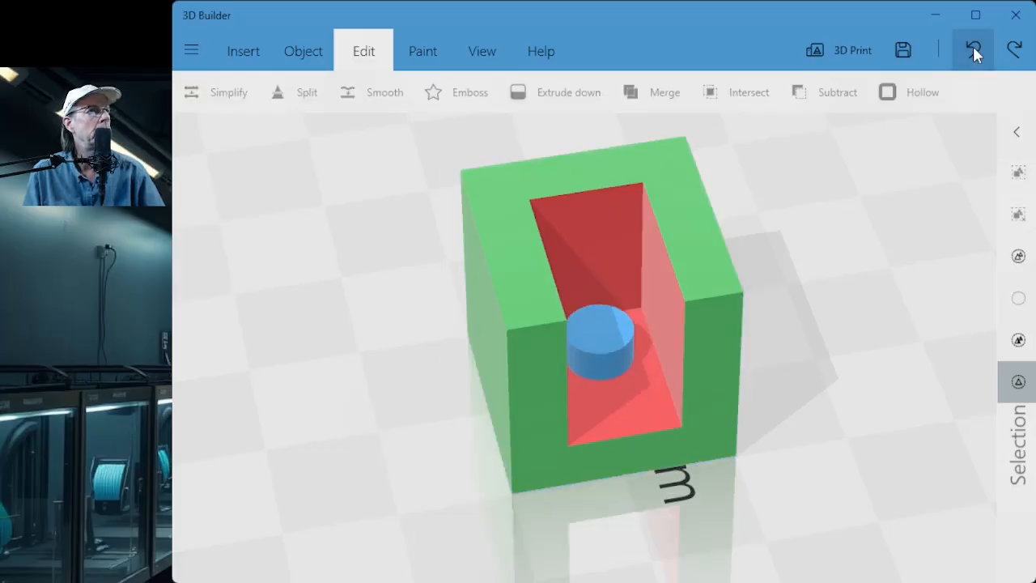
left_click(973, 50)
left_click(973, 50)
left_click(973, 51)
left_click(973, 51)
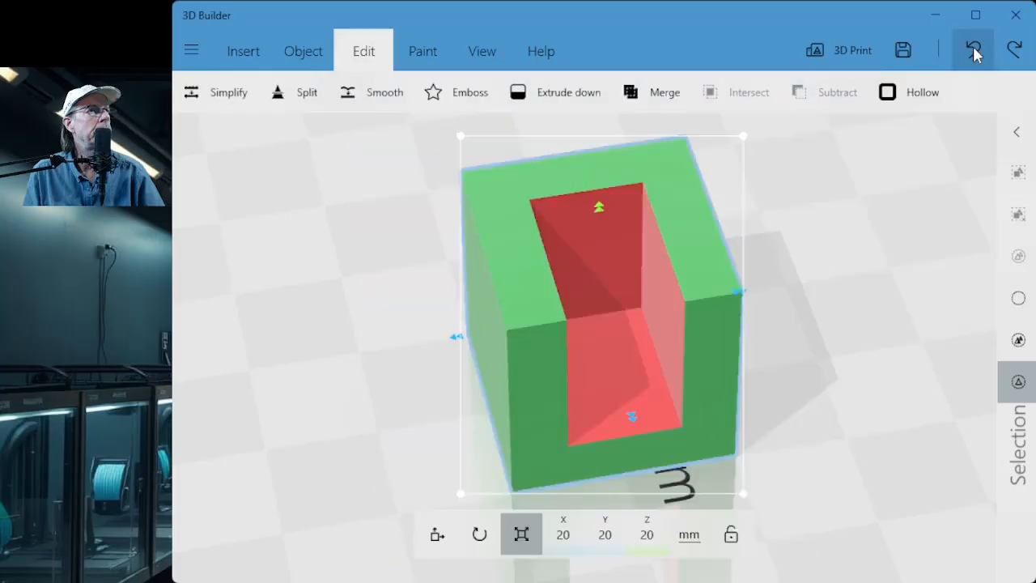
left_click(974, 50)
left_click(973, 50)
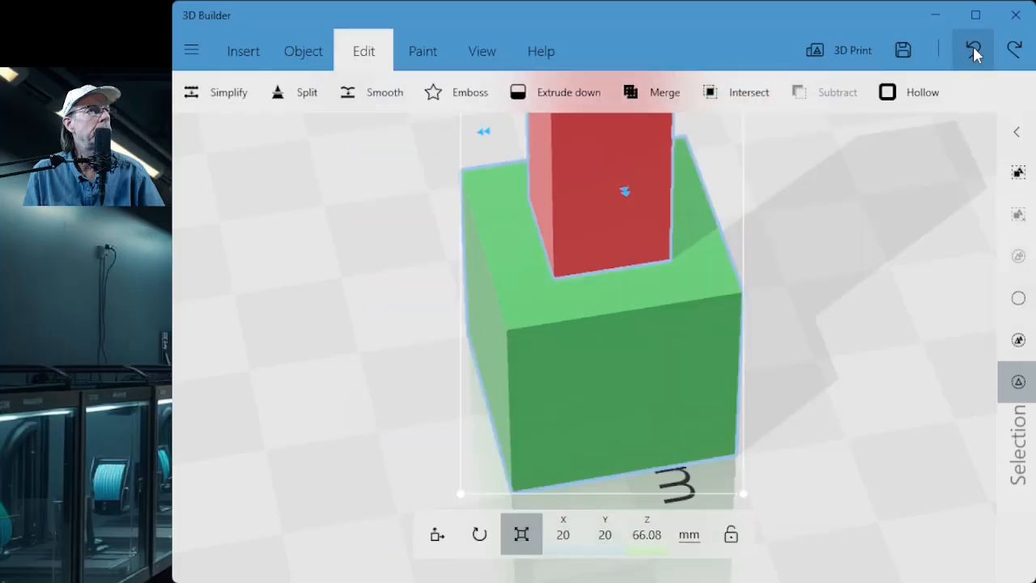
left_click(973, 51)
left_click(974, 51)
left_click(974, 50)
left_click(973, 51)
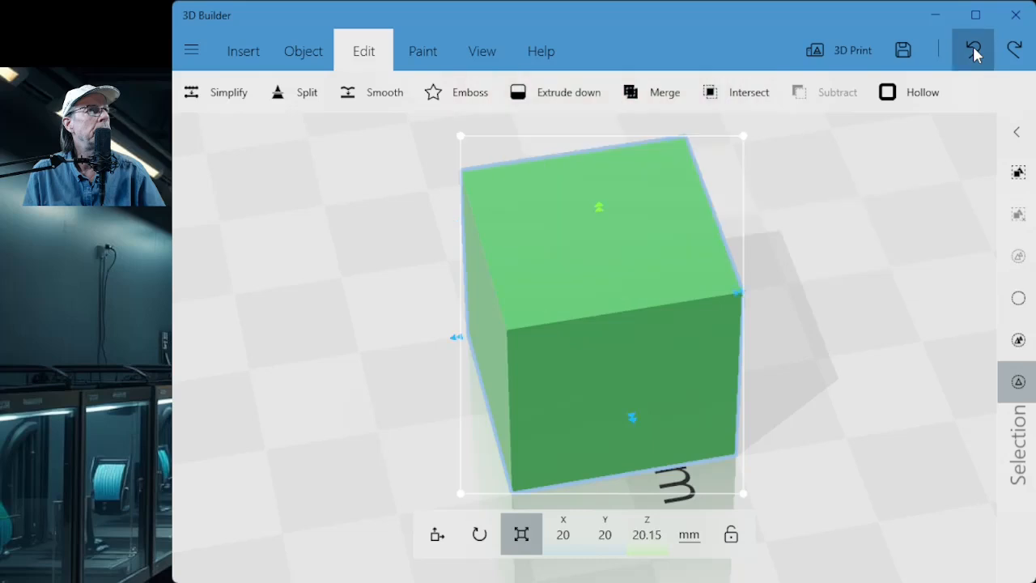
left_click(973, 50)
left_click(973, 51)
left_click(973, 51)
left_click(973, 50)
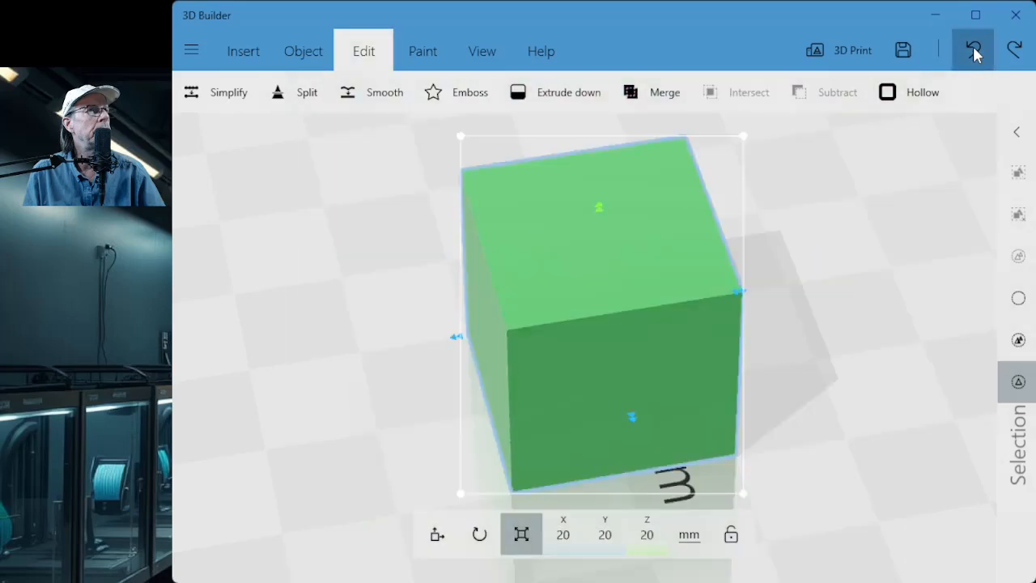
left_click(974, 50)
left_click(973, 50)
left_click(973, 50)
left_click(973, 50)
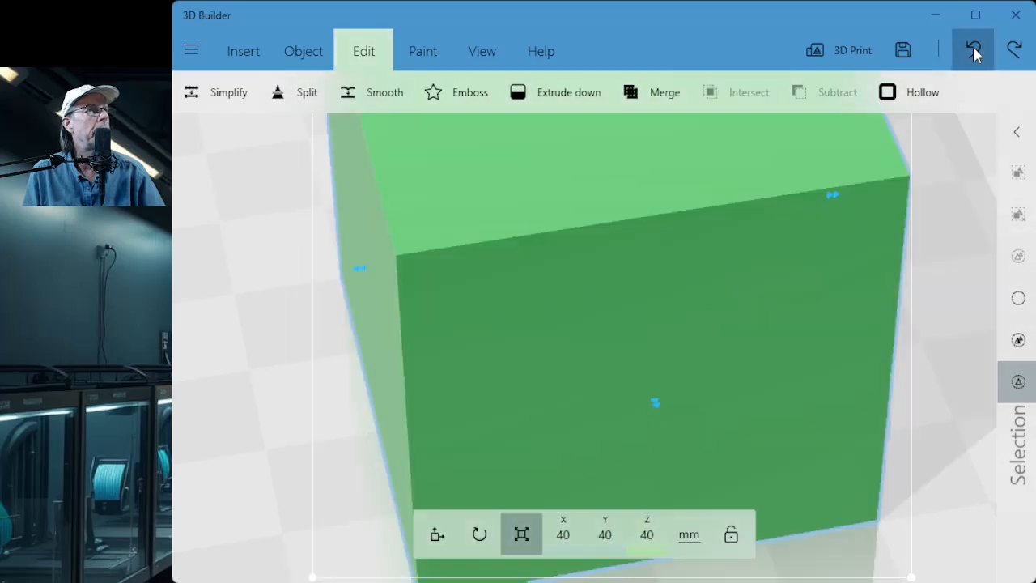
left_click(973, 50)
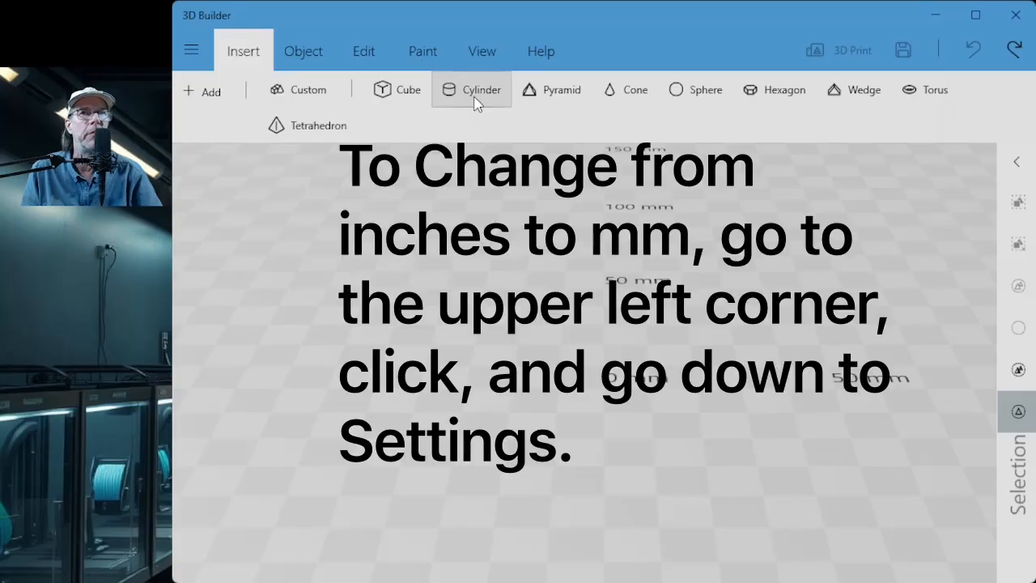
Insert a cube and scale it to 20 mm in X, Y and Z.
left_click(399, 97)
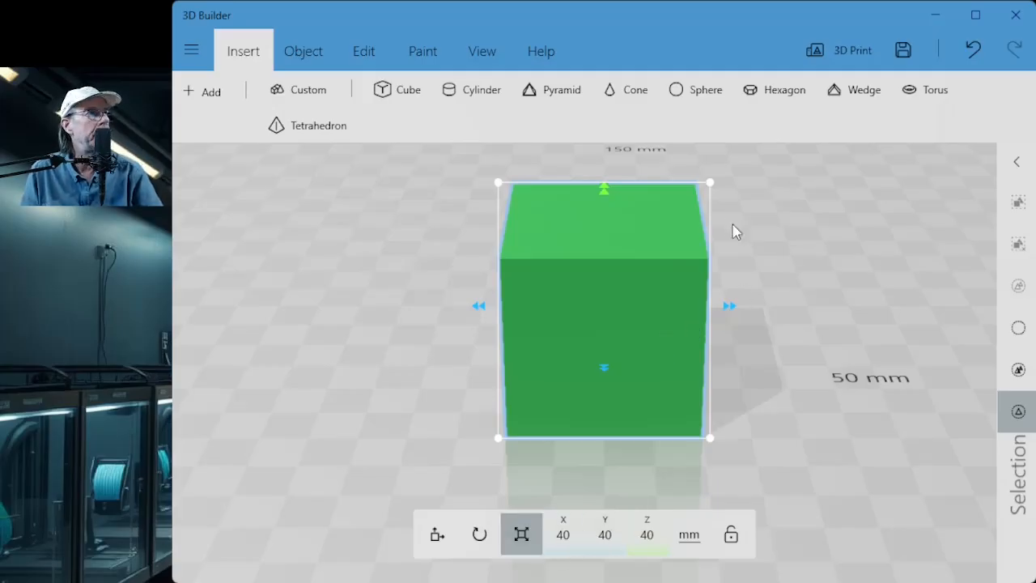
left_click_drag(711, 186, 681, 258)
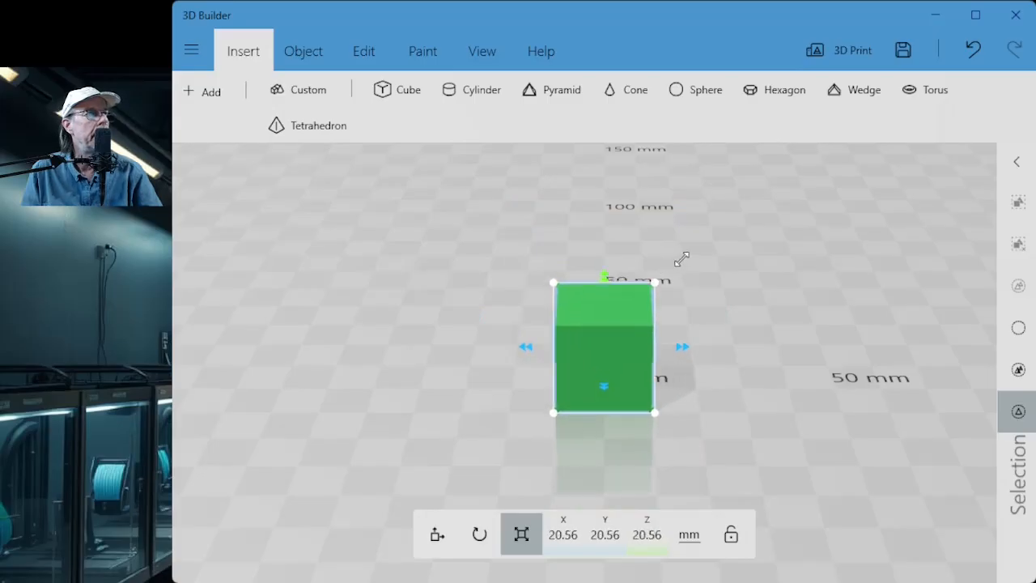
left_click(572, 538)
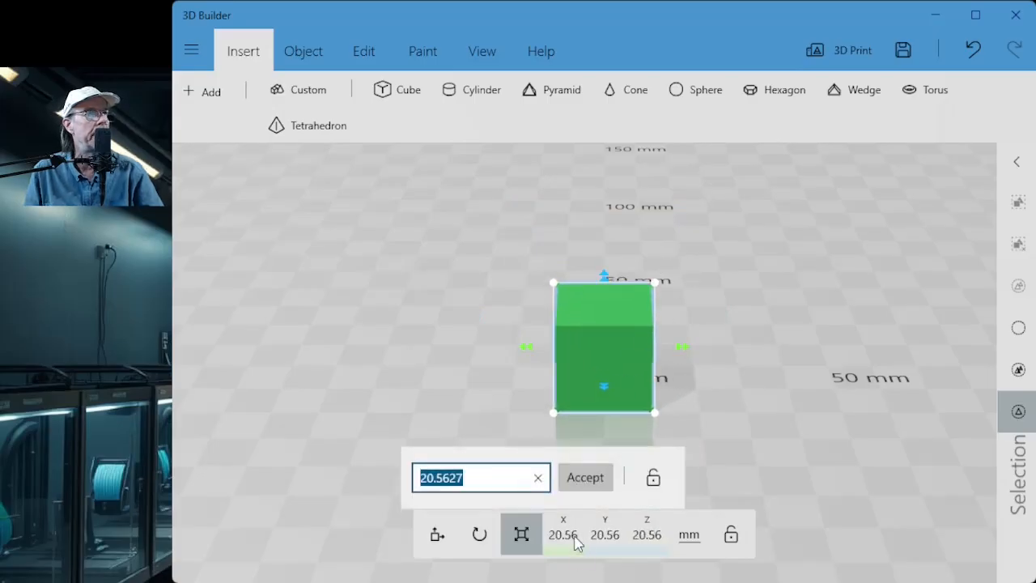
type("20")
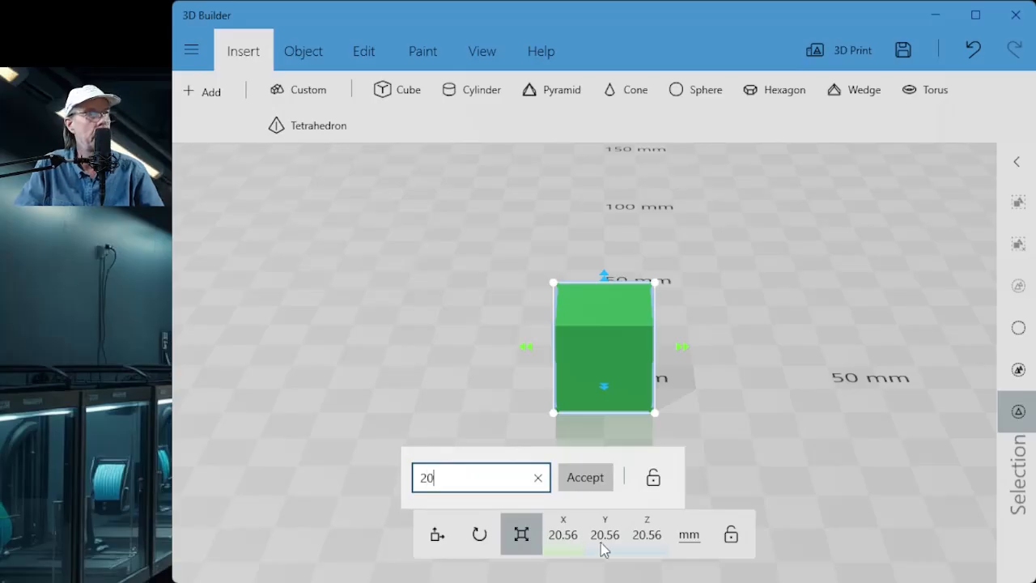
left_click(596, 479)
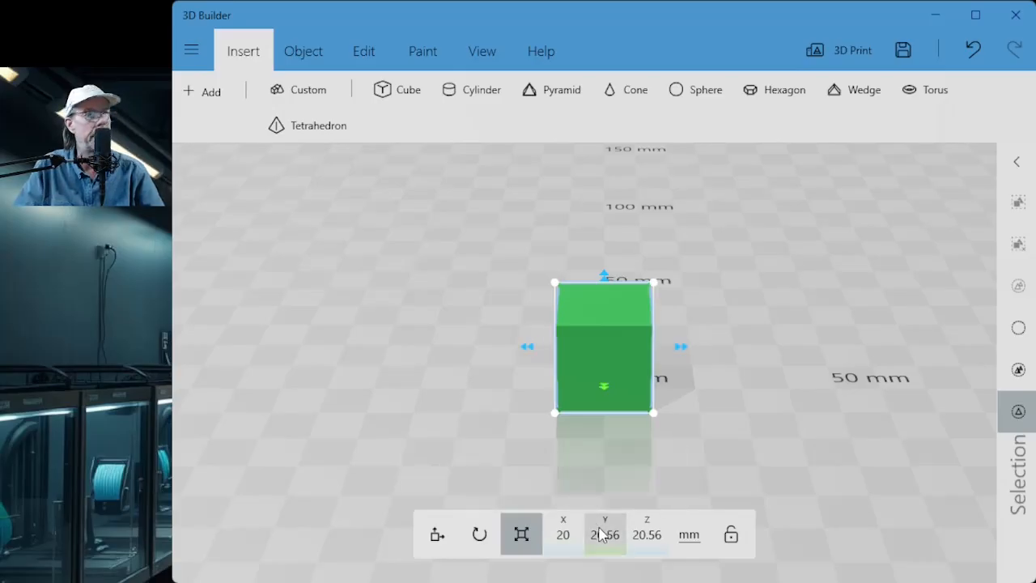
left_click(604, 535)
type("20")
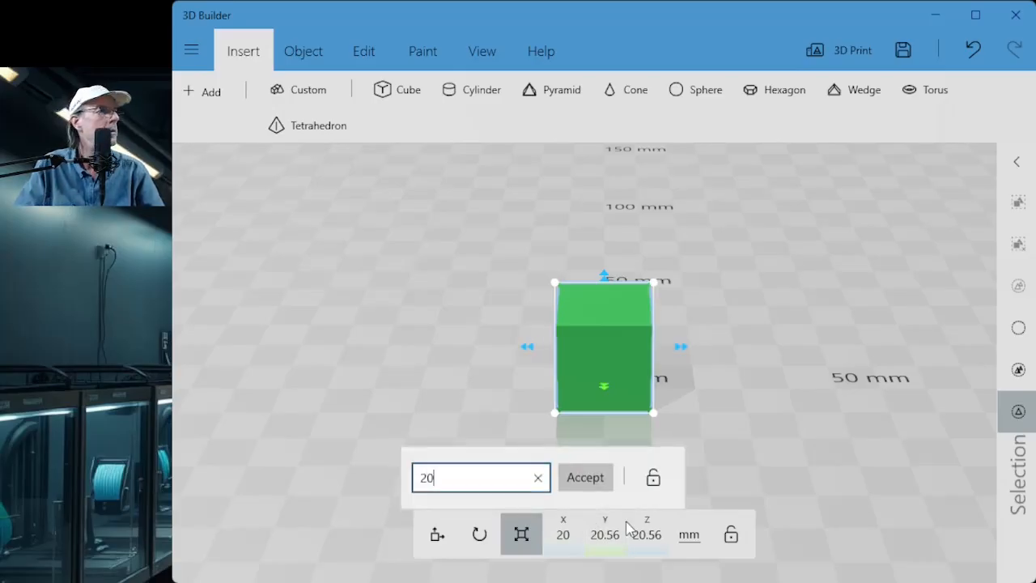
left_click(597, 480)
left_click(646, 536)
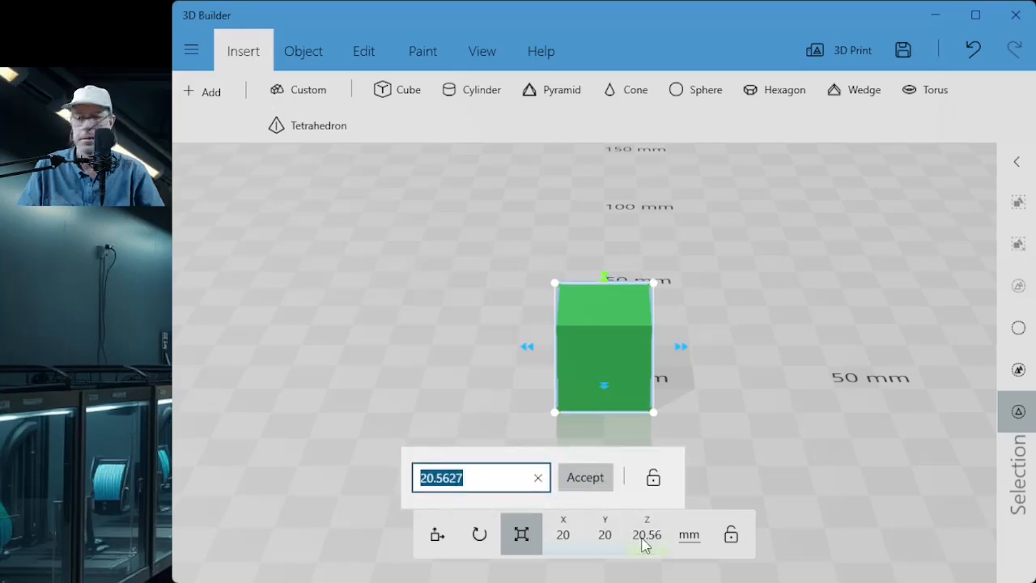
type("20")
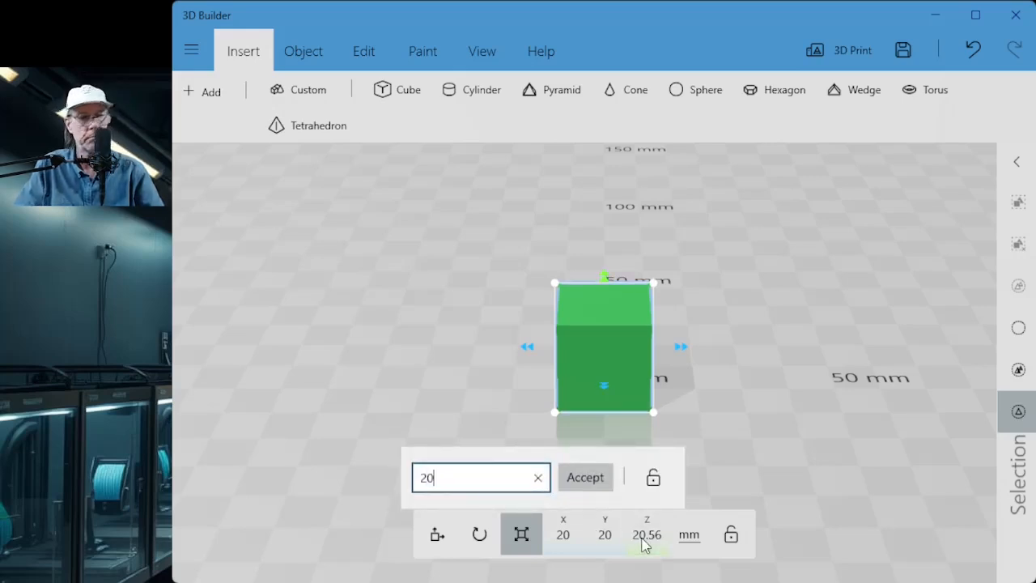
left_click(597, 481)
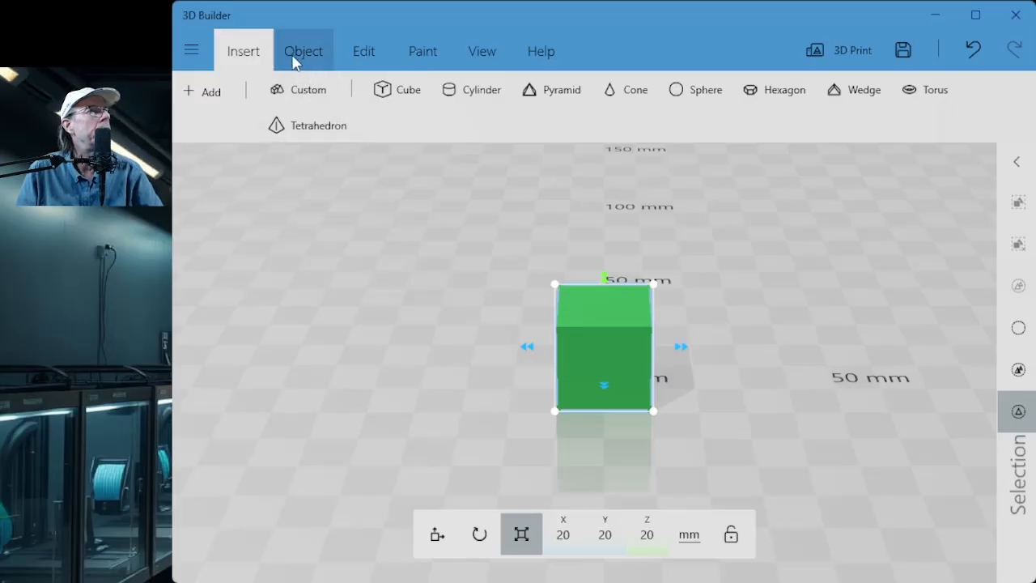
Insert a second cube over the first one and paint the whole of it red.
left_click(402, 91)
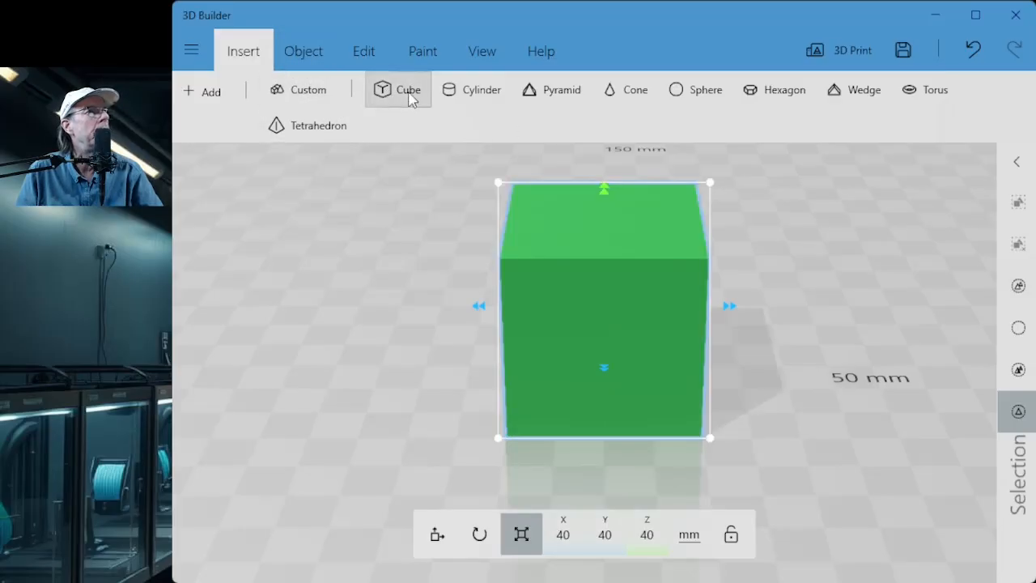
left_click(422, 53)
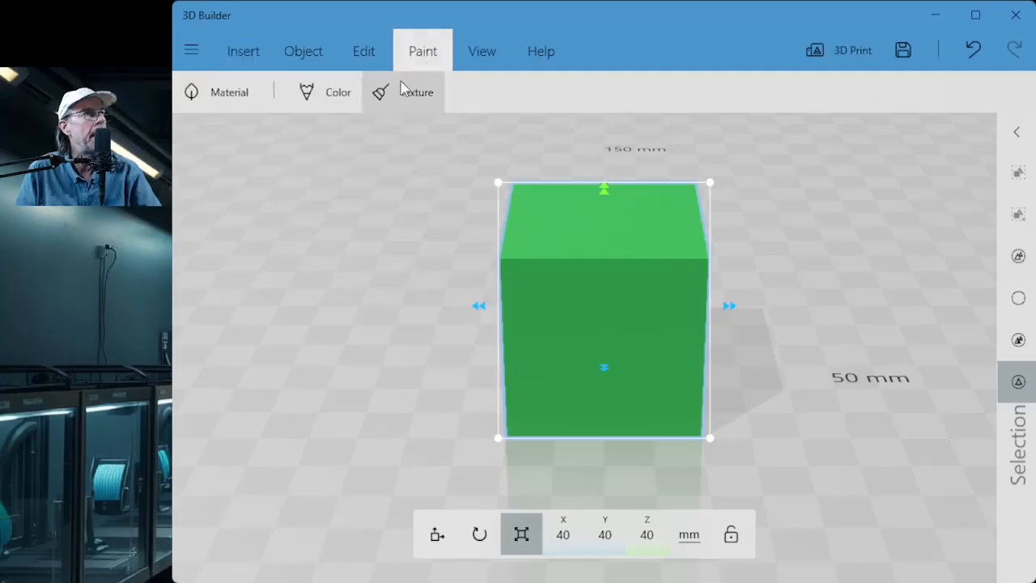
left_click(343, 98)
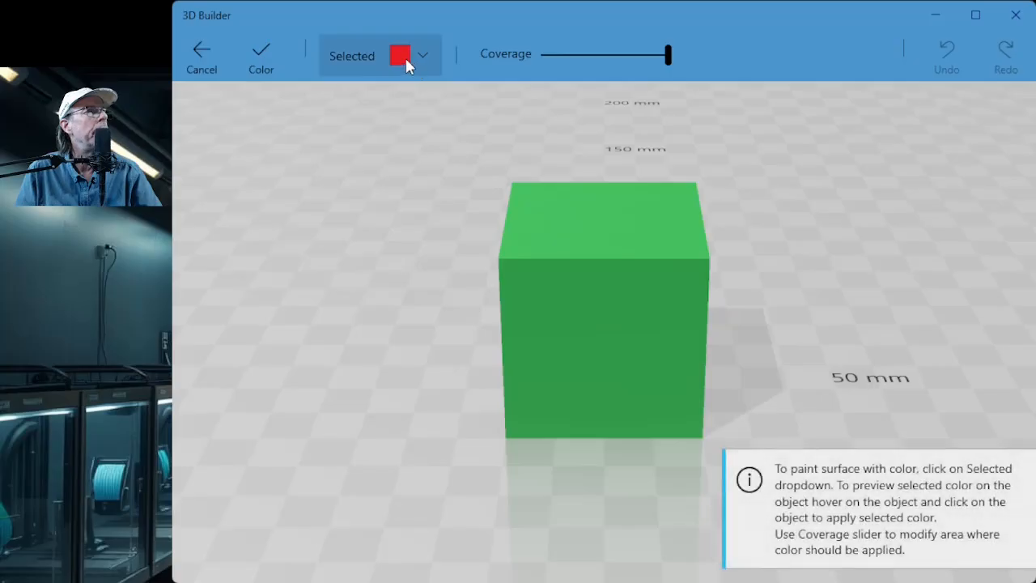
left_click(640, 324)
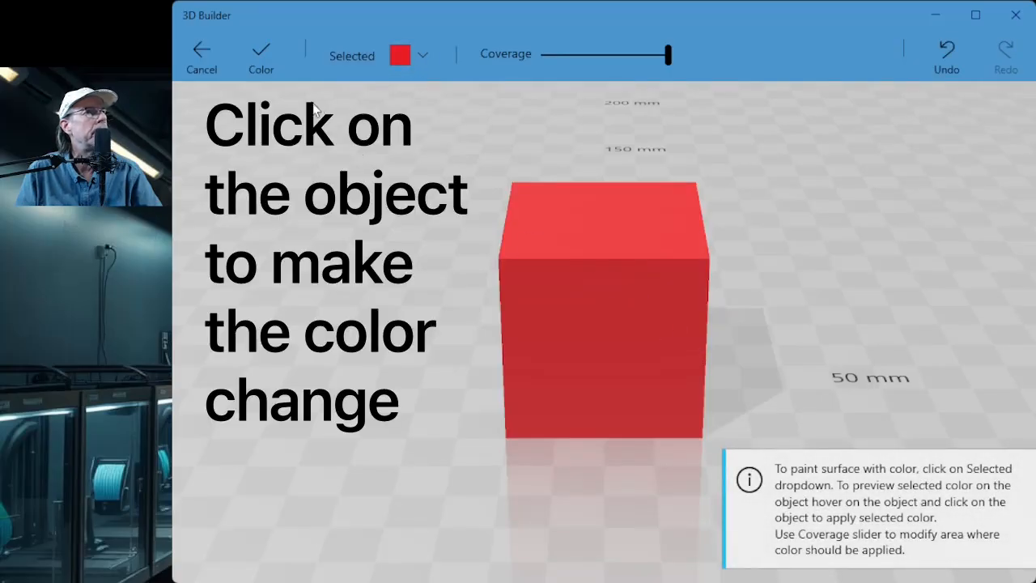
left_click(258, 54)
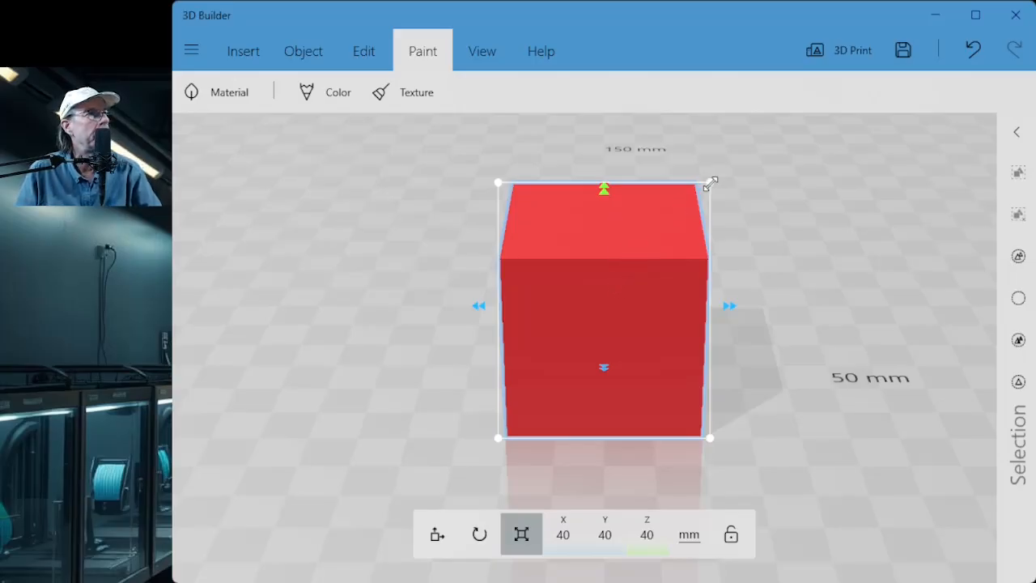
Shrink the red cube inside the green one and set its X, Y and Z sizes to 10 mm.
left_click_drag(834, 335, 684, 363)
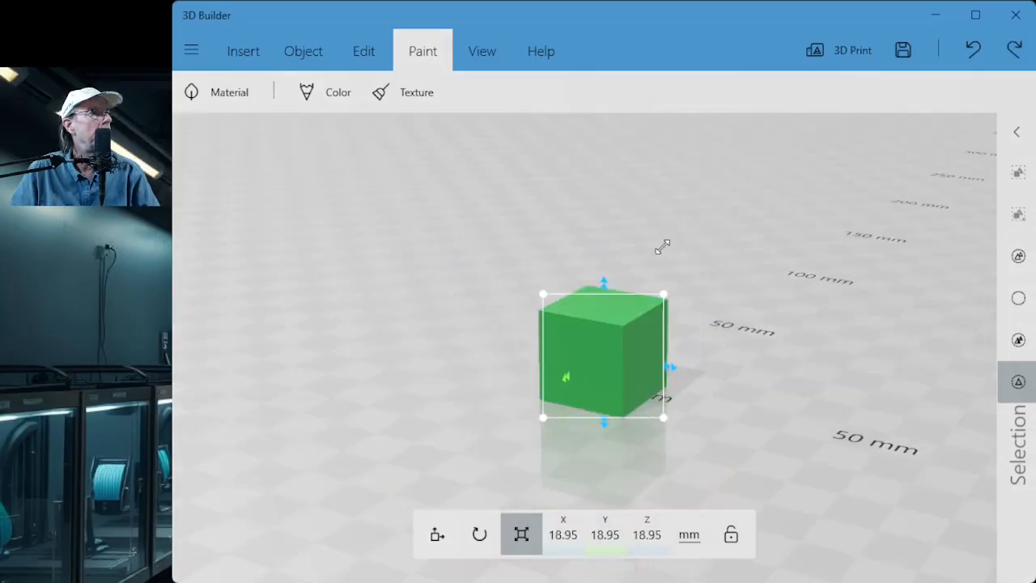
left_click_drag(664, 242, 652, 277)
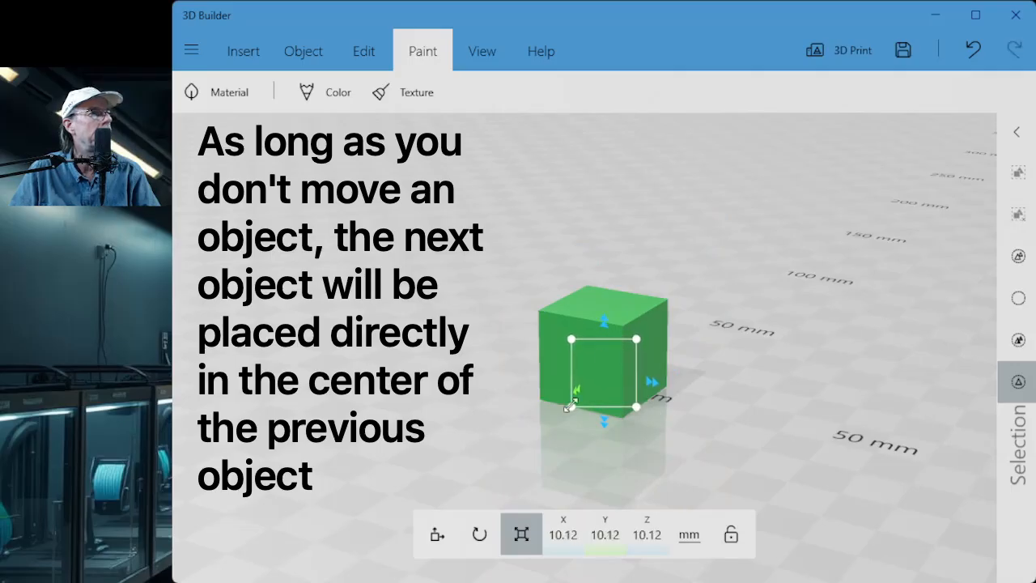
left_click(565, 537)
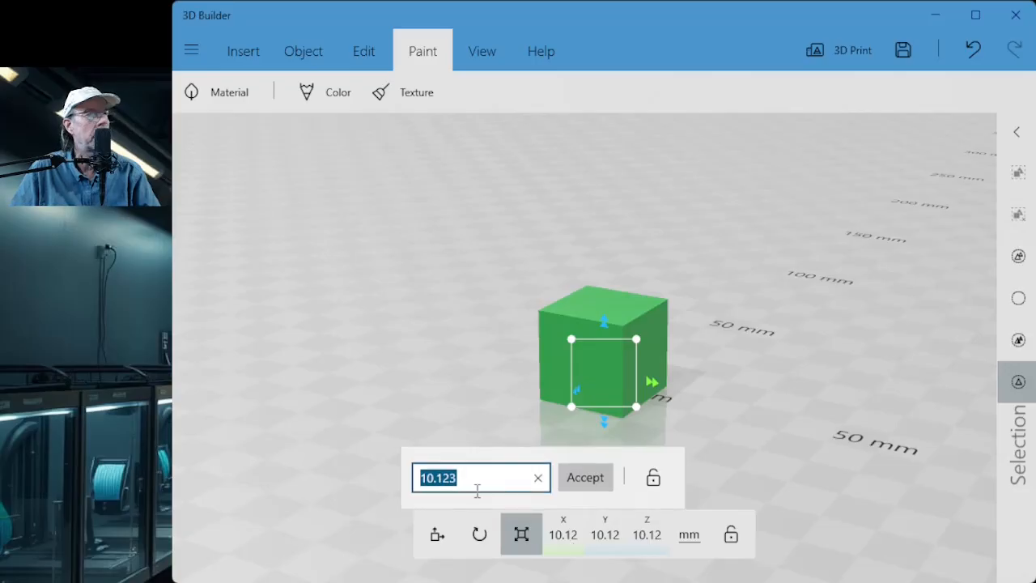
type("10")
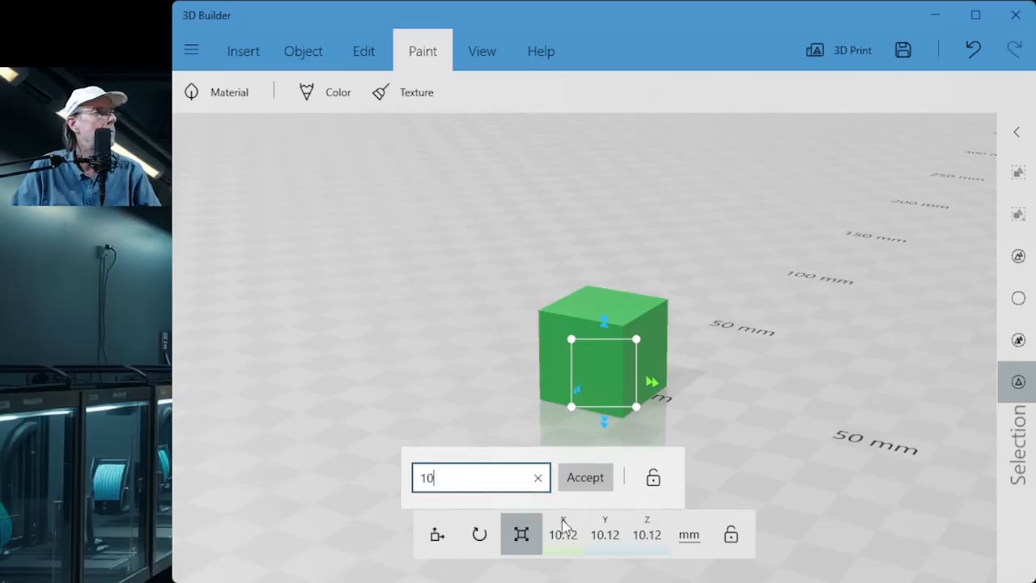
left_click(588, 465)
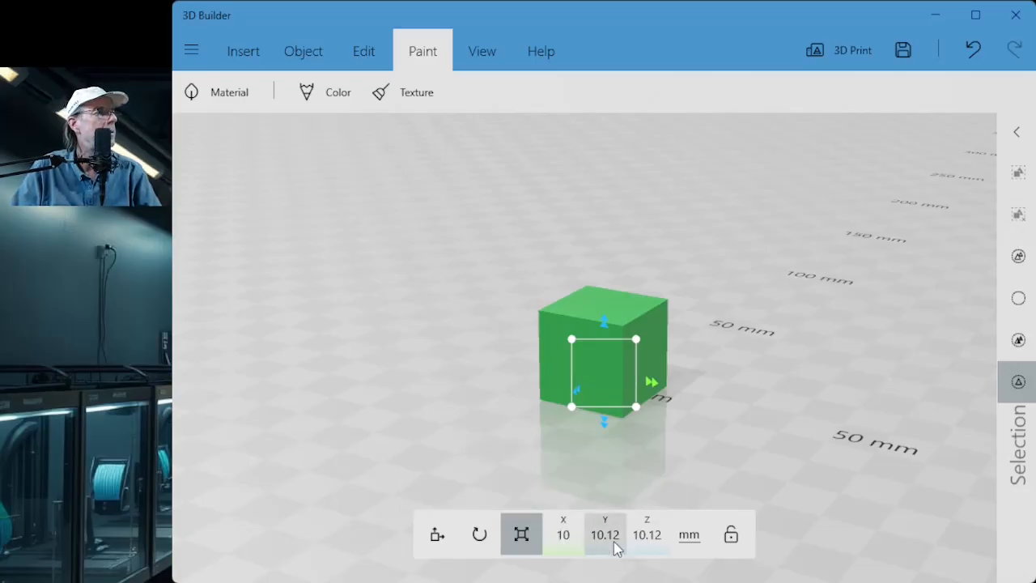
left_click(615, 547)
type("10")
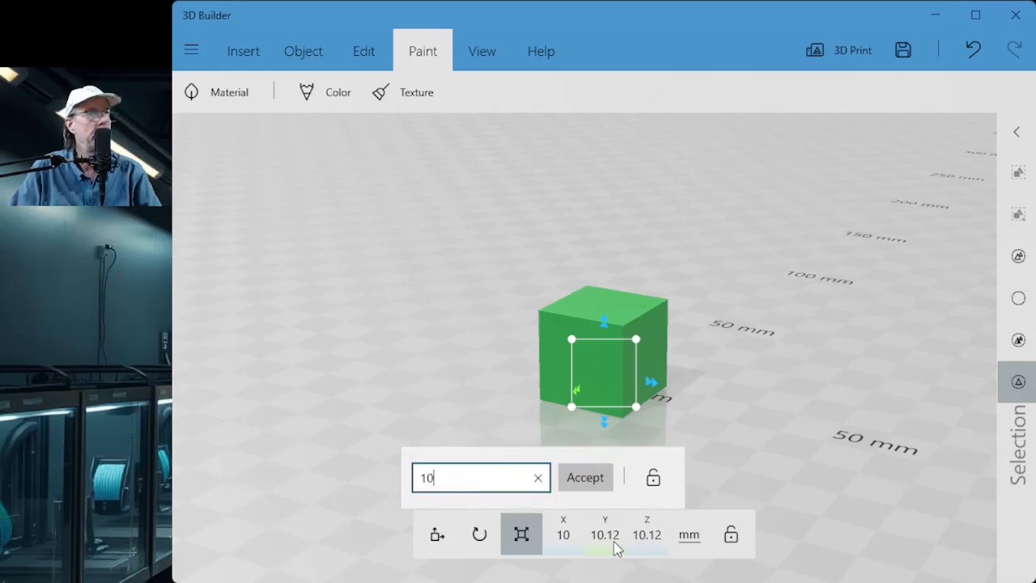
left_click(587, 477)
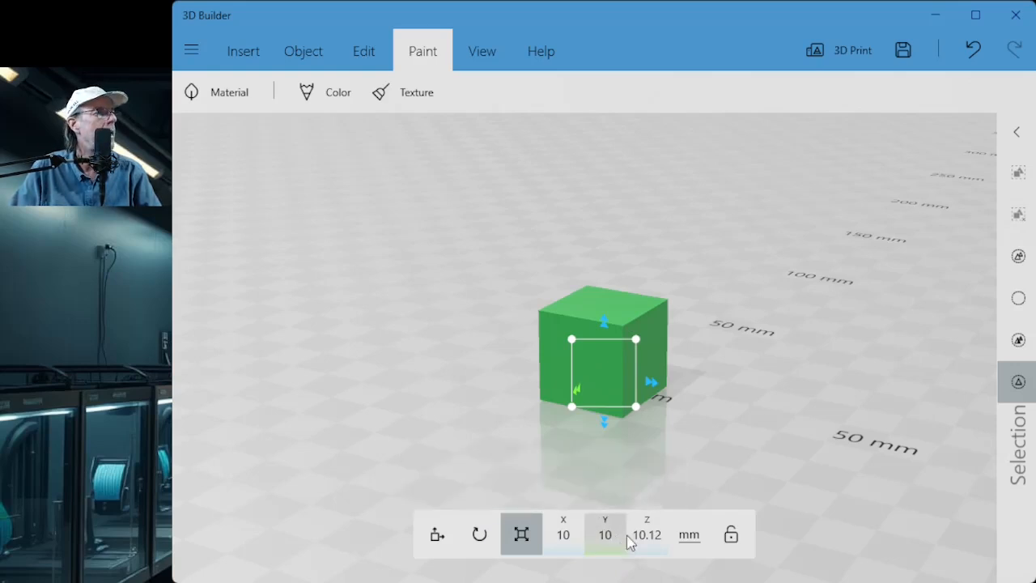
left_click(644, 536)
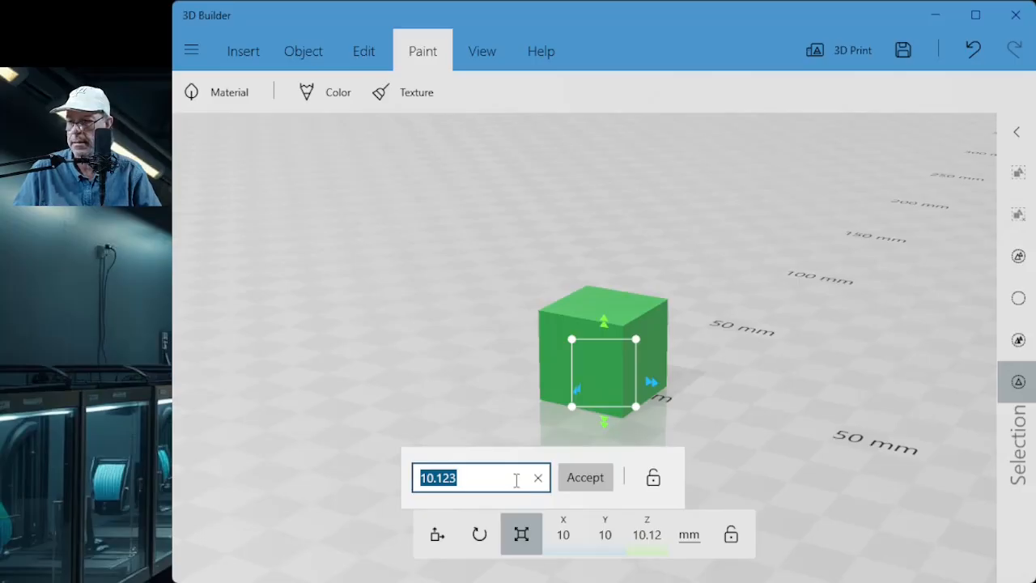
type("10")
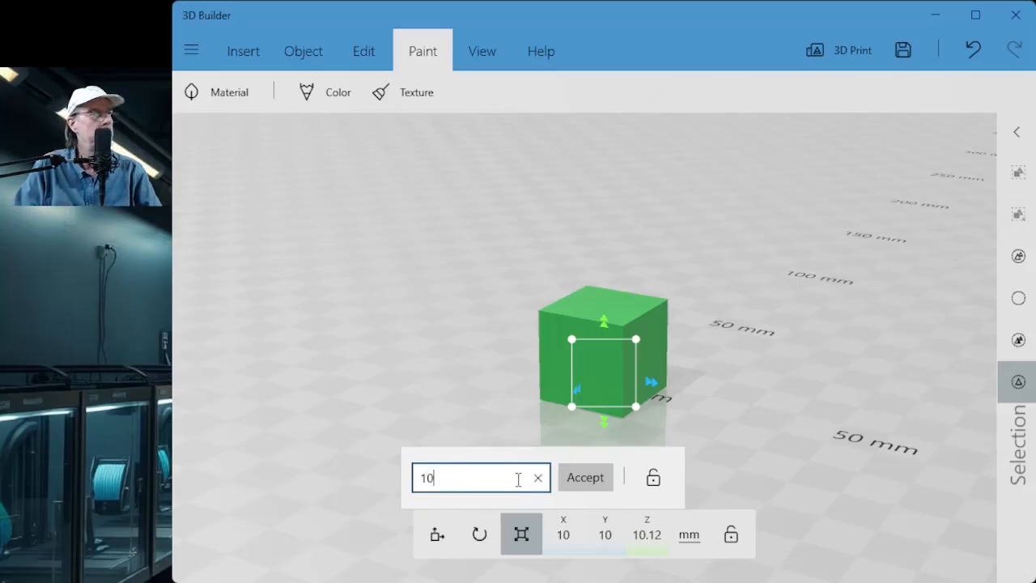
left_click(588, 481)
Stretch the red cube upward through the green cube's top face to a Z height of about 47 mm.
left_click_drag(608, 325, 610, 151)
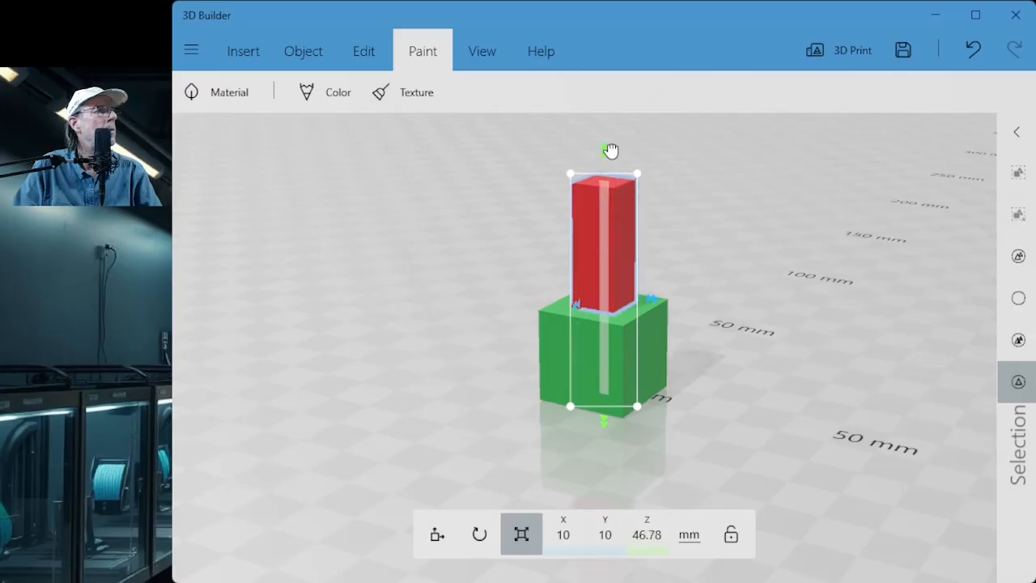
mouse_move(610, 150)
left_mouse_down()
mouse_move(613, 266)
mouse_move(613, 151)
left_mouse_up()
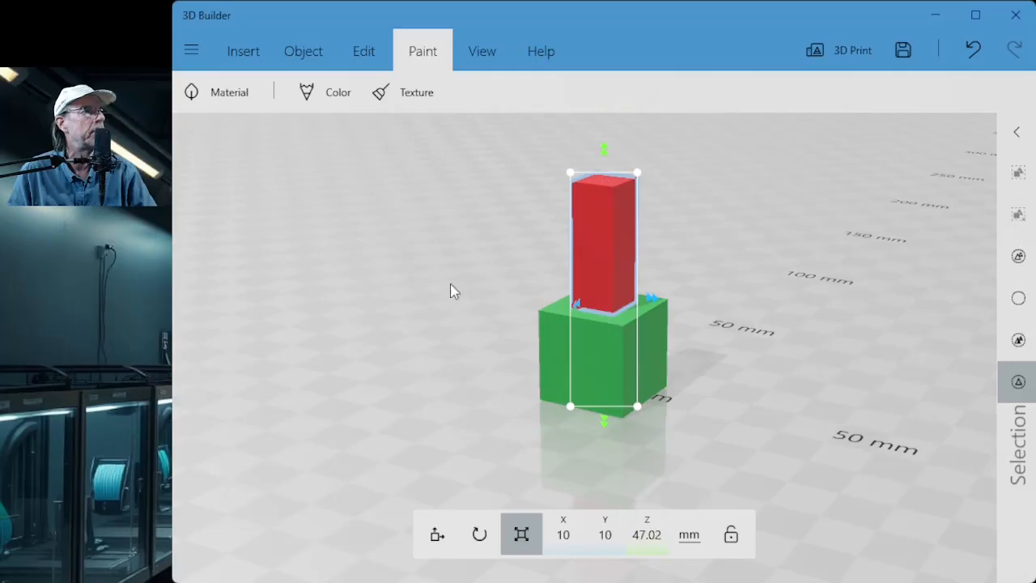
left_click_drag(422, 313, 483, 319)
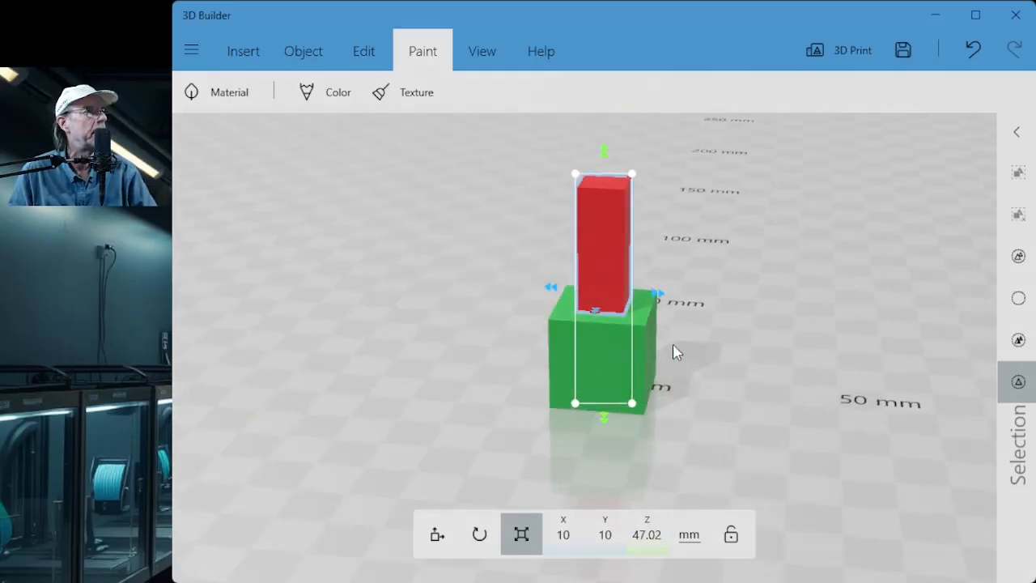
Stretch the red block sideways past one side of the green cube to an X size of about 27.9 mm.
left_click_drag(657, 293, 778, 354)
left_click_drag(383, 339, 225, 532)
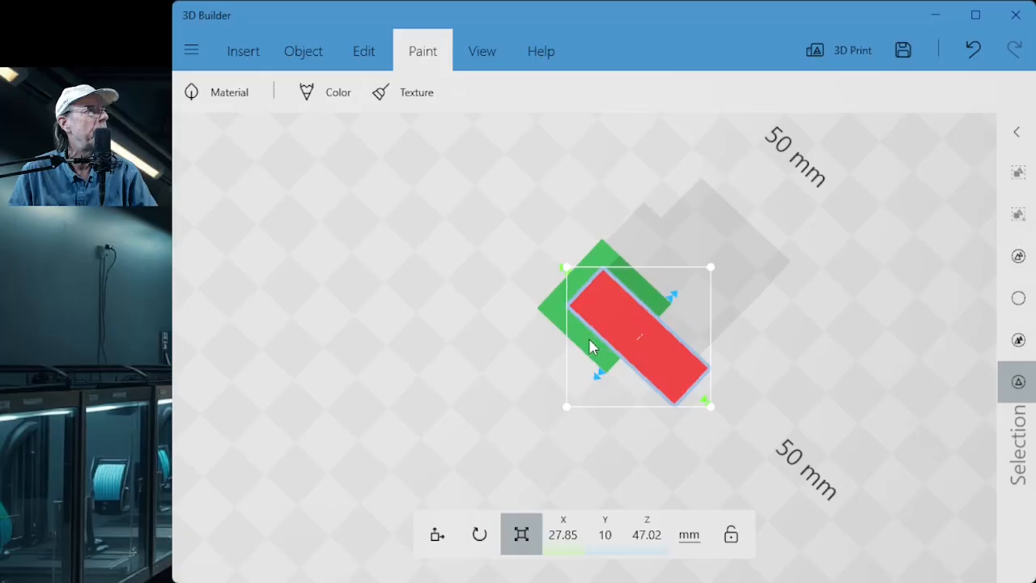
left_click_drag(557, 315, 701, 429)
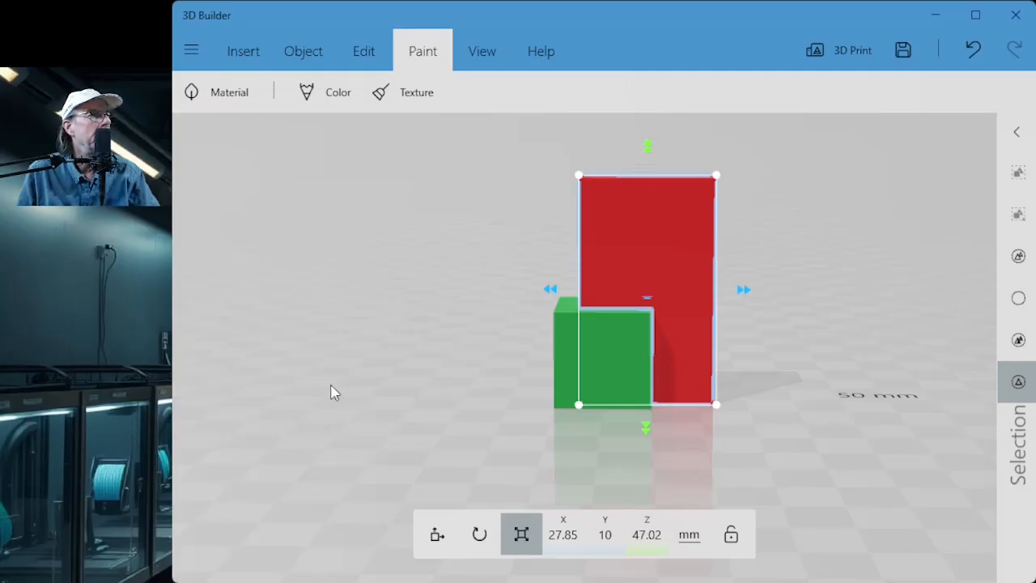
Raise the red block off the cube's base to a Z position of about 28.6 mm.
left_click(437, 536)
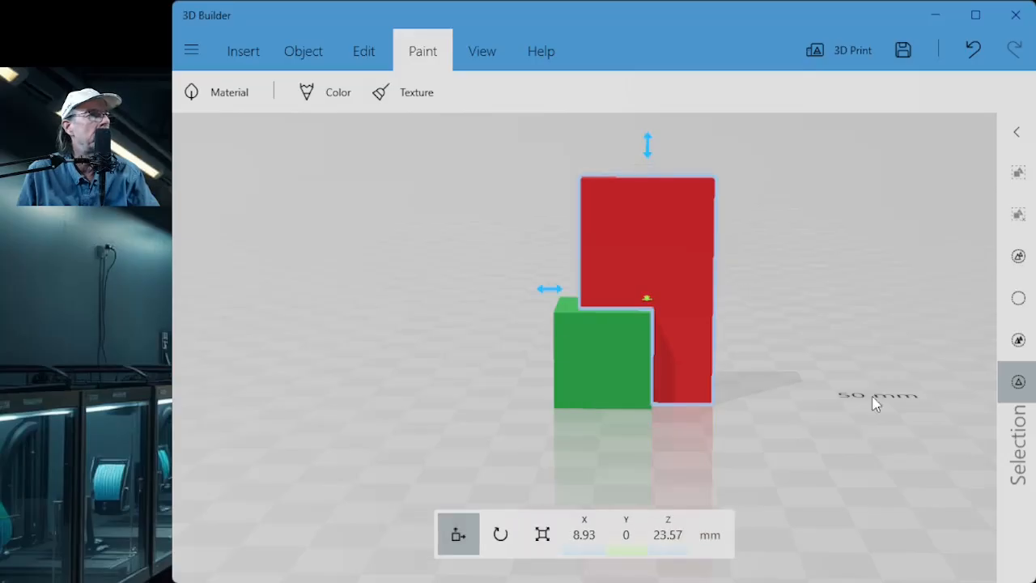
left_click(543, 538)
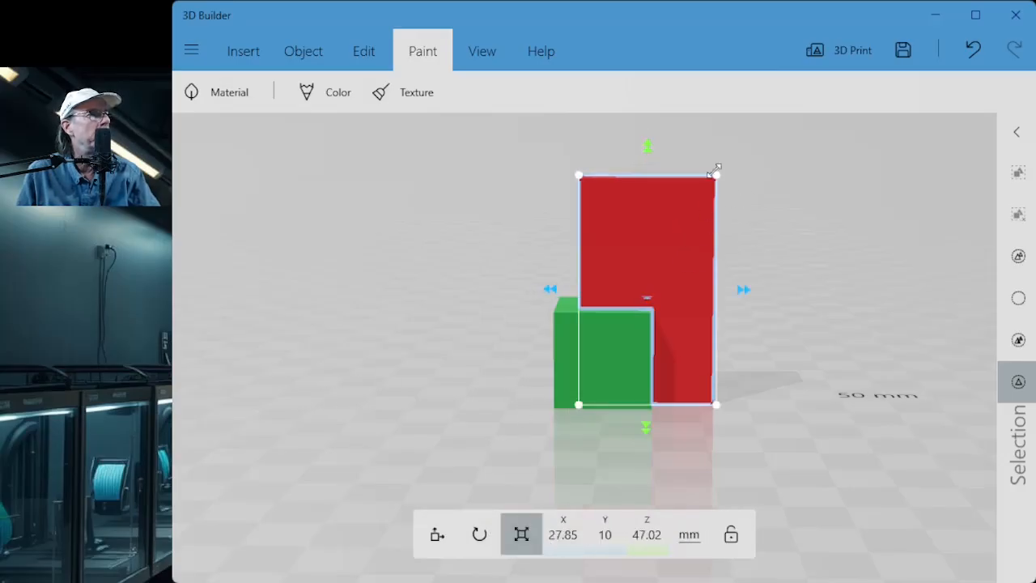
left_click(435, 536)
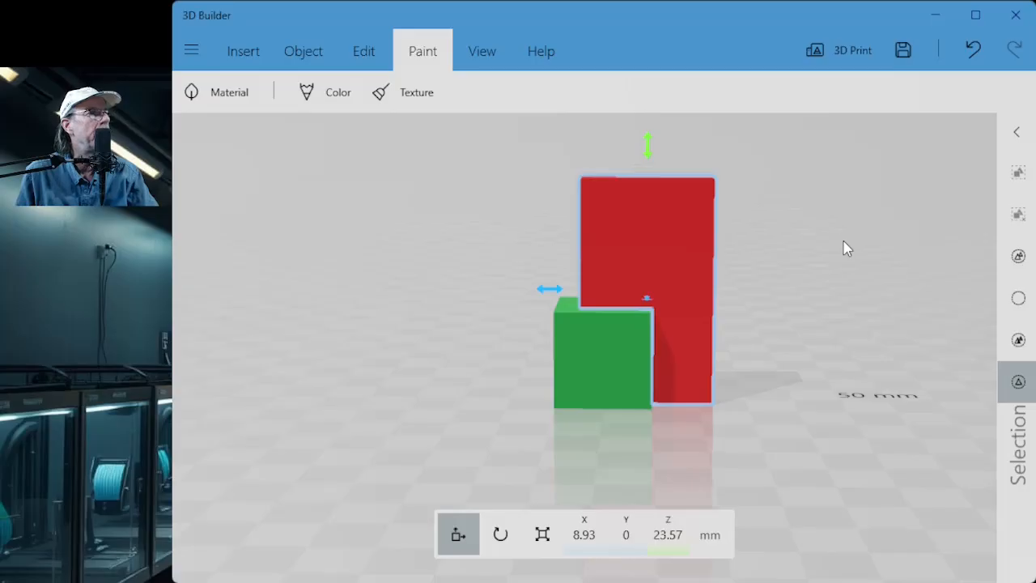
mouse_move(651, 148)
left_mouse_down()
mouse_move(654, 121)
mouse_move(653, 129)
left_mouse_up()
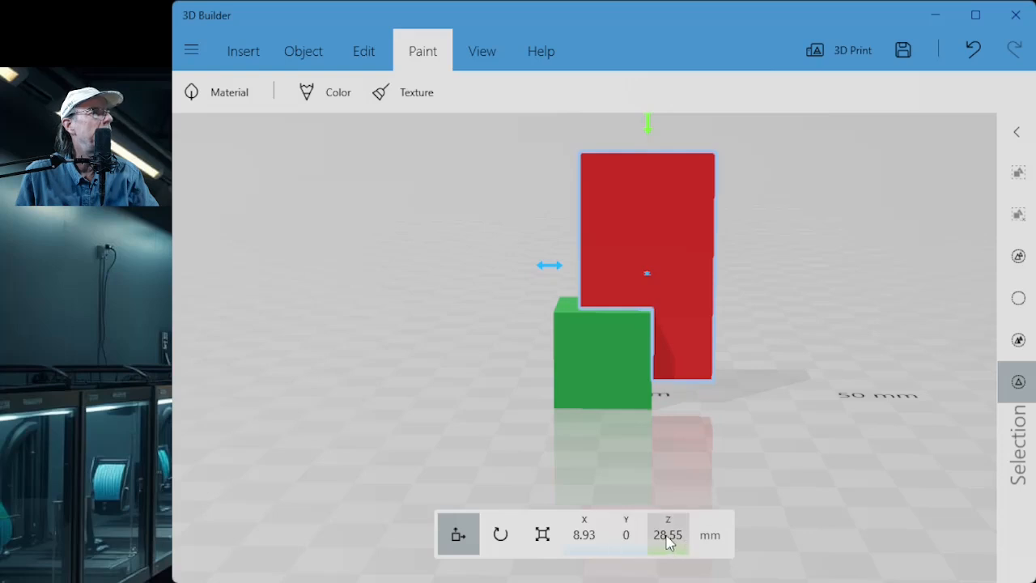
Subtract the selected red block from the green cube to cut an open-sided slot into it.
left_click_drag(821, 417, 437, 410)
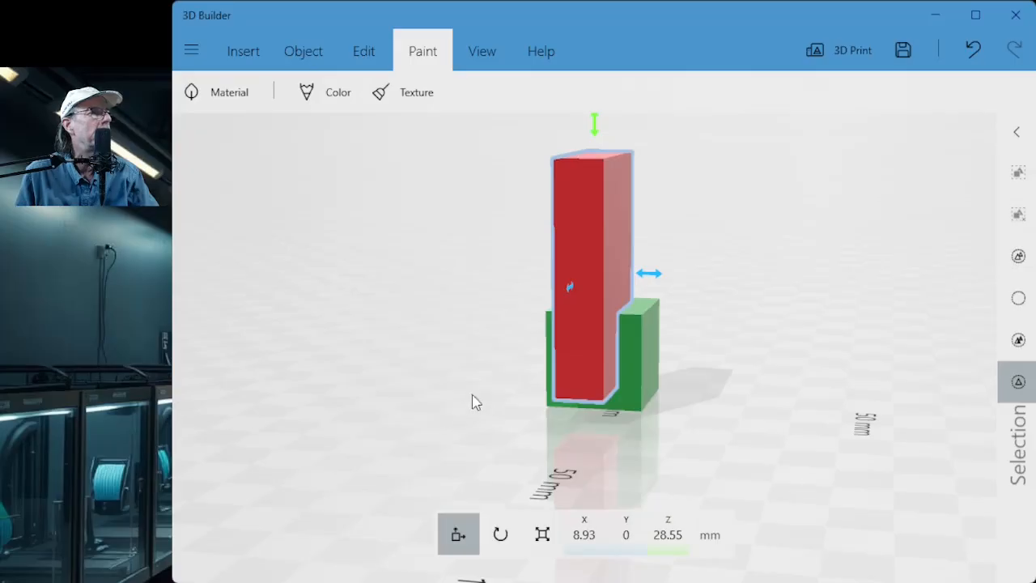
left_click_drag(401, 327, 624, 283)
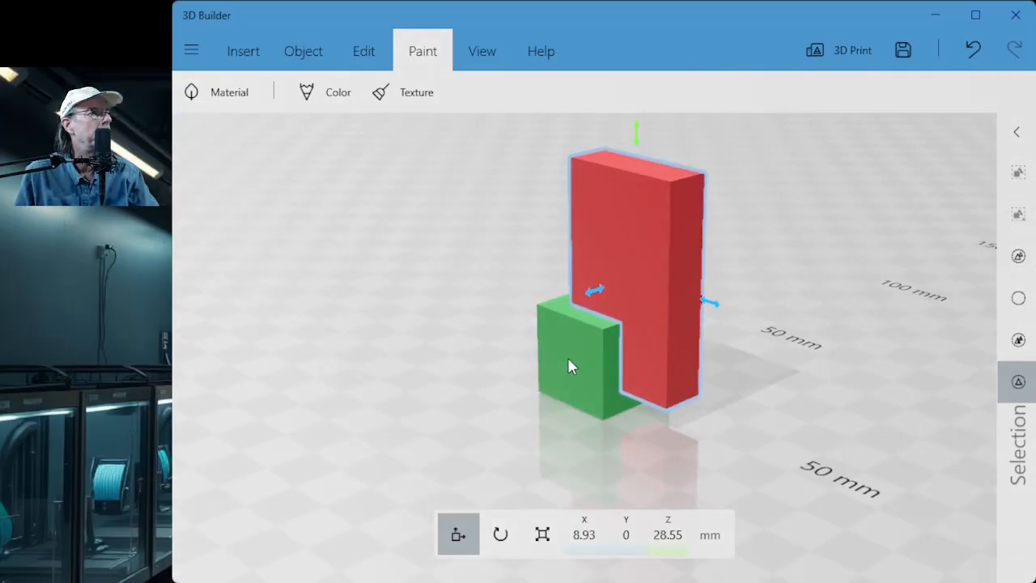
left_click(368, 50)
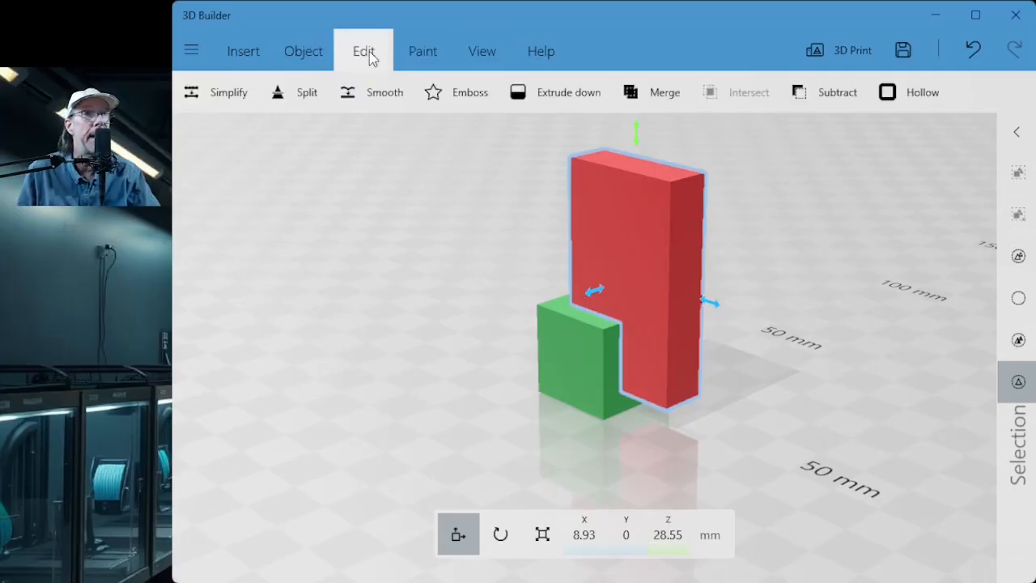
left_click(831, 100)
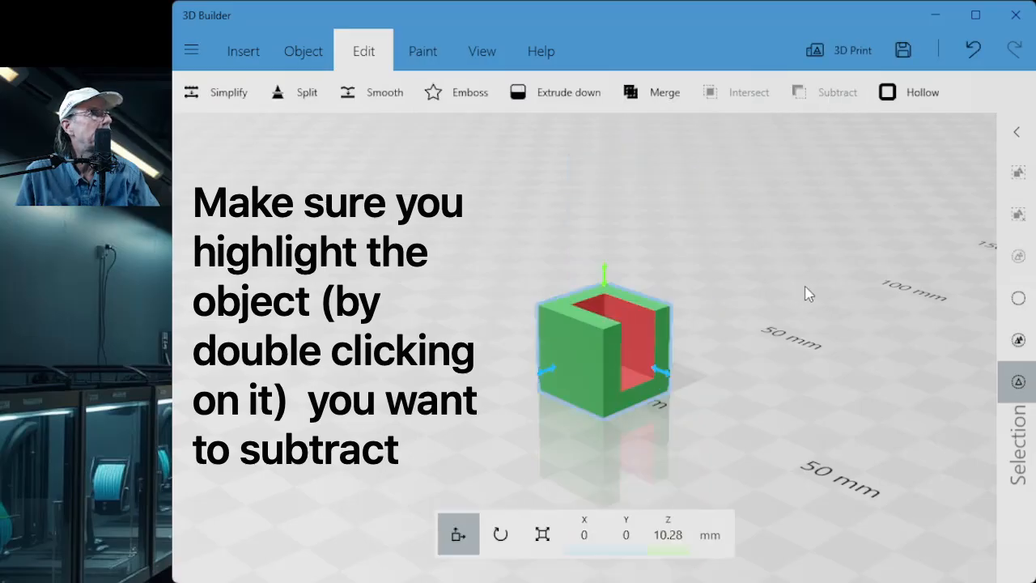
Insert a cylinder and scale it down uniformly to about 6.2 mm in X, Y and Z.
left_click_drag(806, 288, 638, 311)
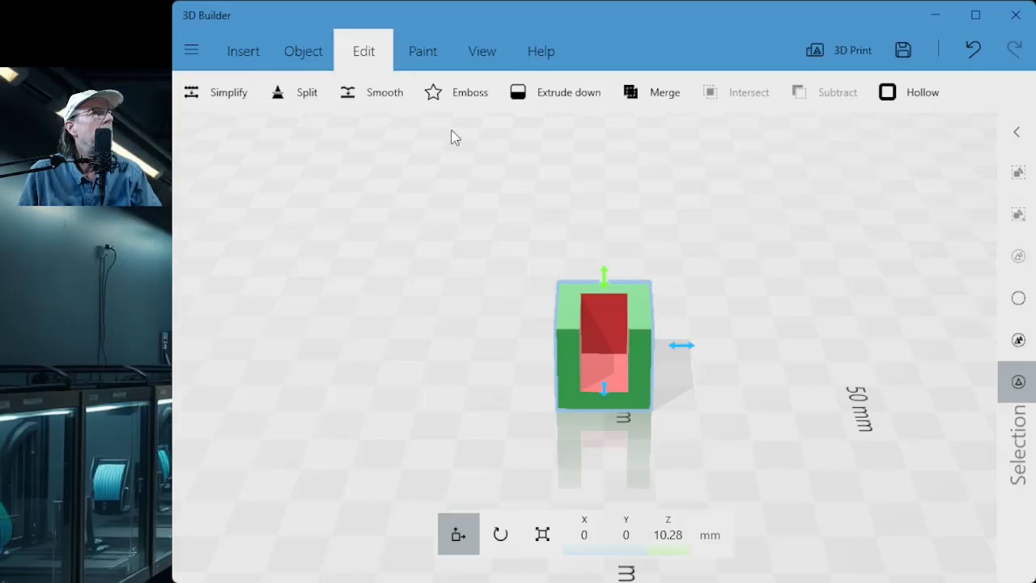
left_click(296, 51)
left_click(256, 51)
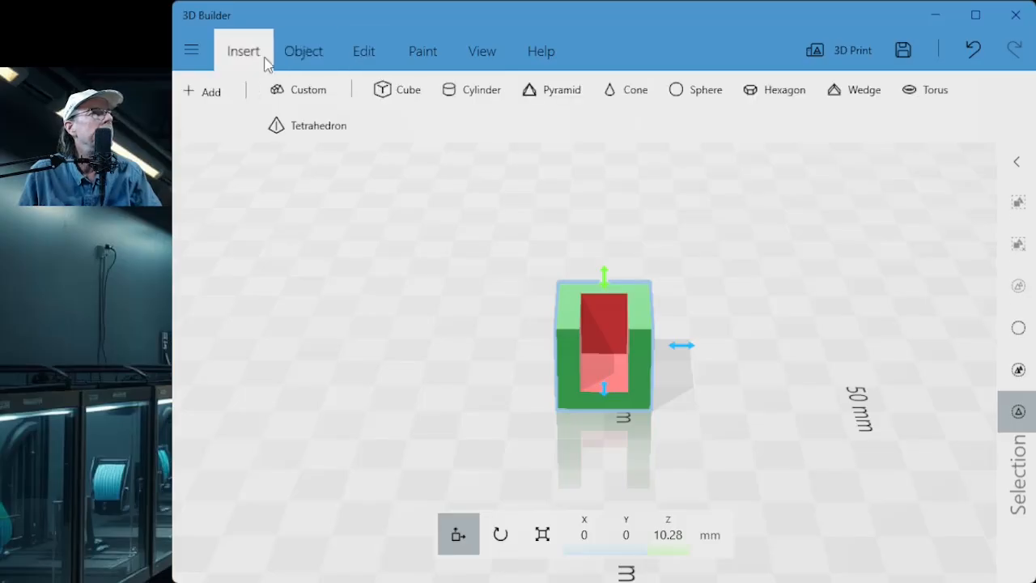
left_click(476, 94)
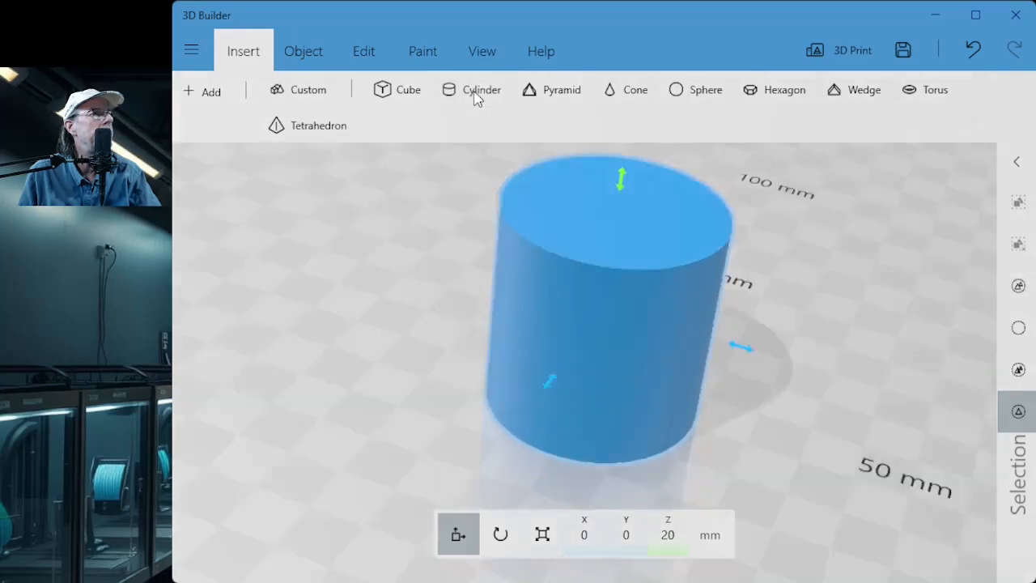
left_click(554, 543)
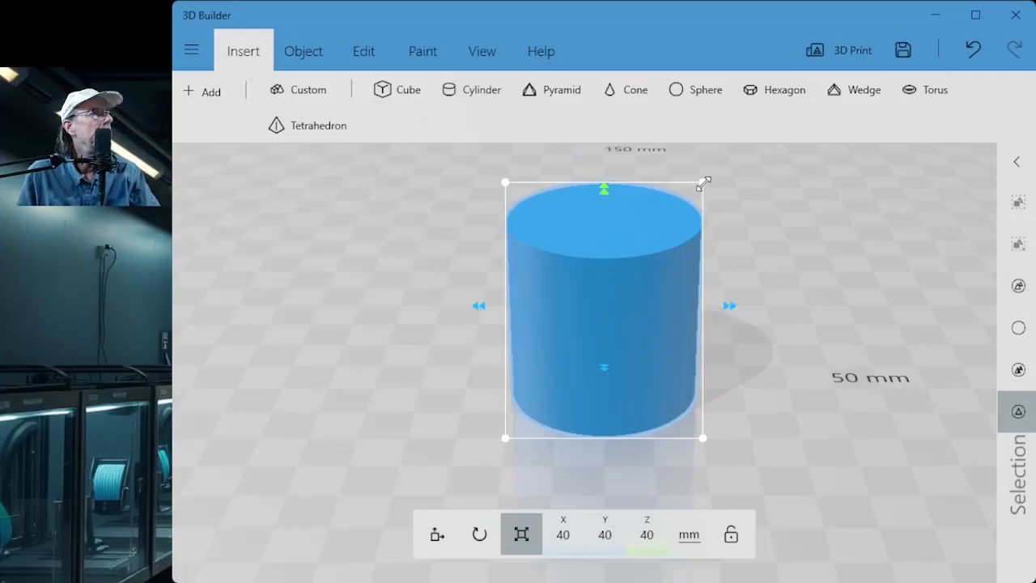
left_click_drag(704, 182, 624, 279)
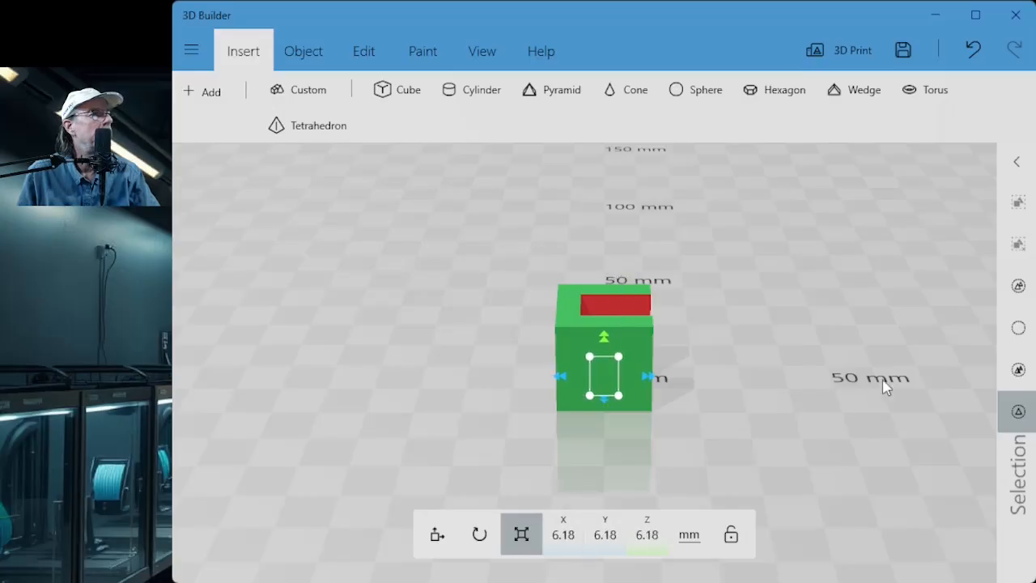
Stretch the cylinder upward and downward through the slot floor to a Z height of about 23.4 mm.
left_click_drag(736, 351, 445, 393)
left_click_drag(856, 431, 688, 396)
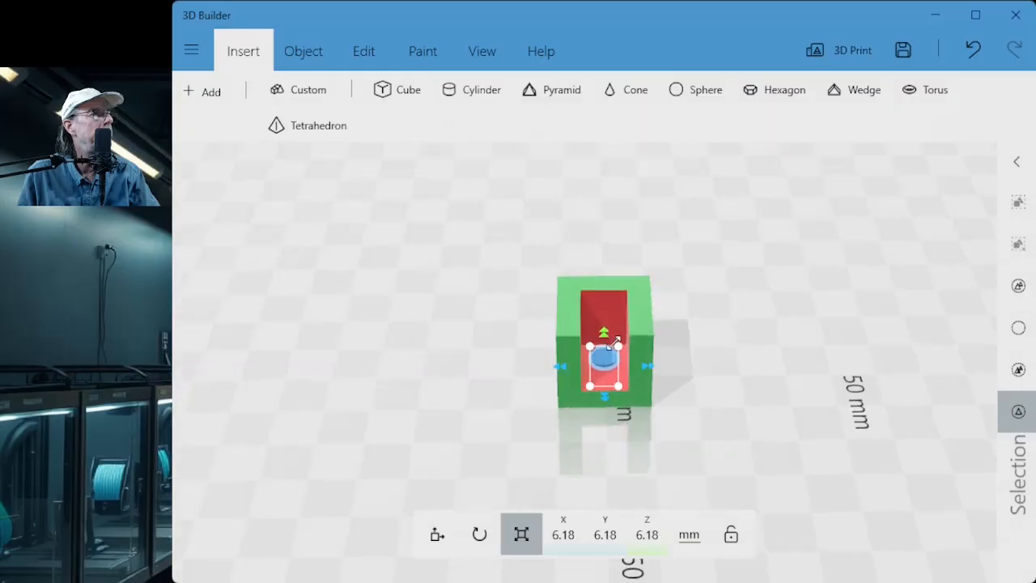
left_click_drag(605, 334, 608, 289)
left_click_drag(828, 444, 819, 317)
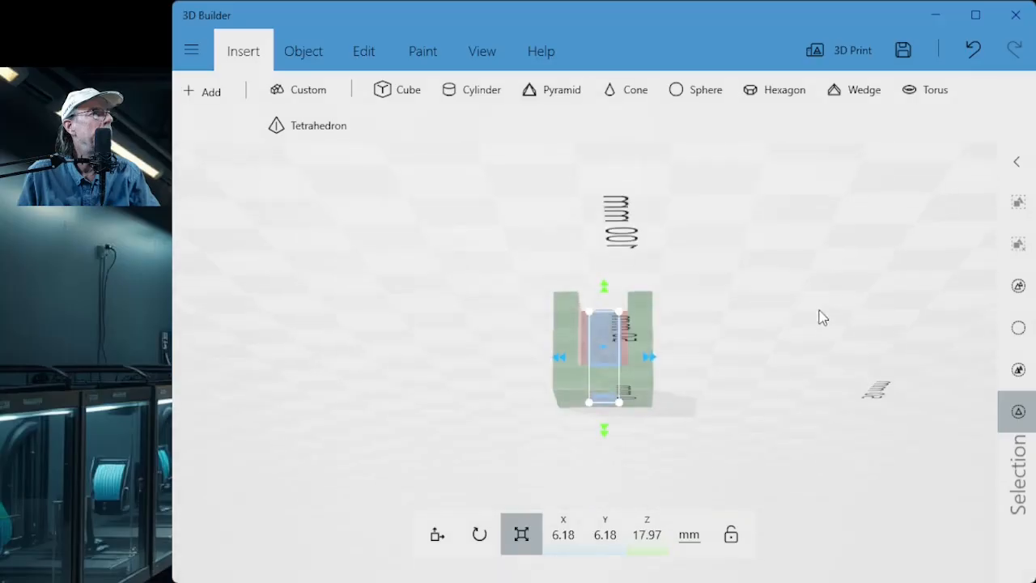
left_click_drag(608, 435, 604, 458)
Move the cylinder along the slot towards its open side to an X position of about 3.1 mm.
left_click_drag(502, 431, 581, 540)
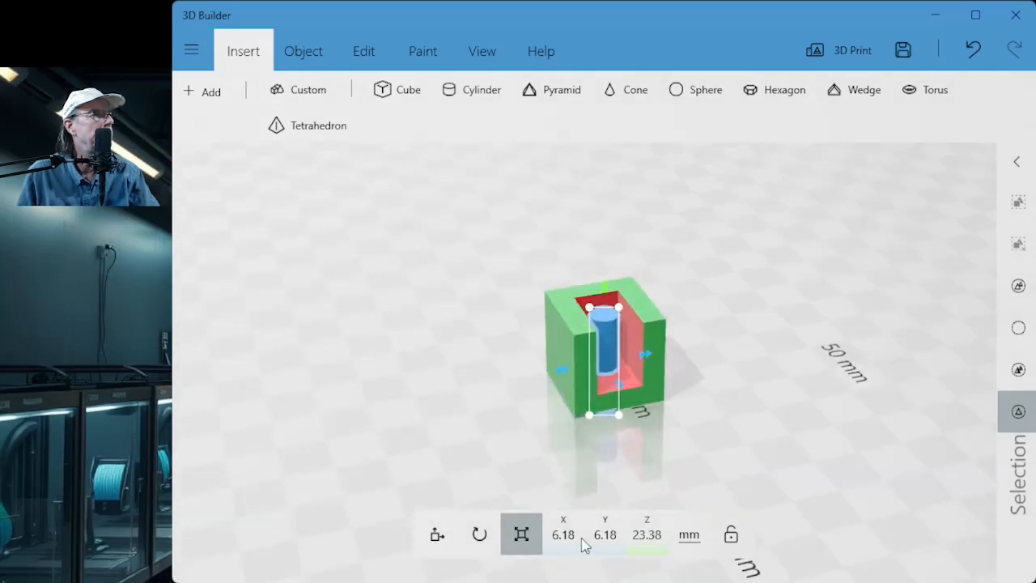
left_click_drag(882, 312, 637, 451)
scroll(816, 324, "up", 6)
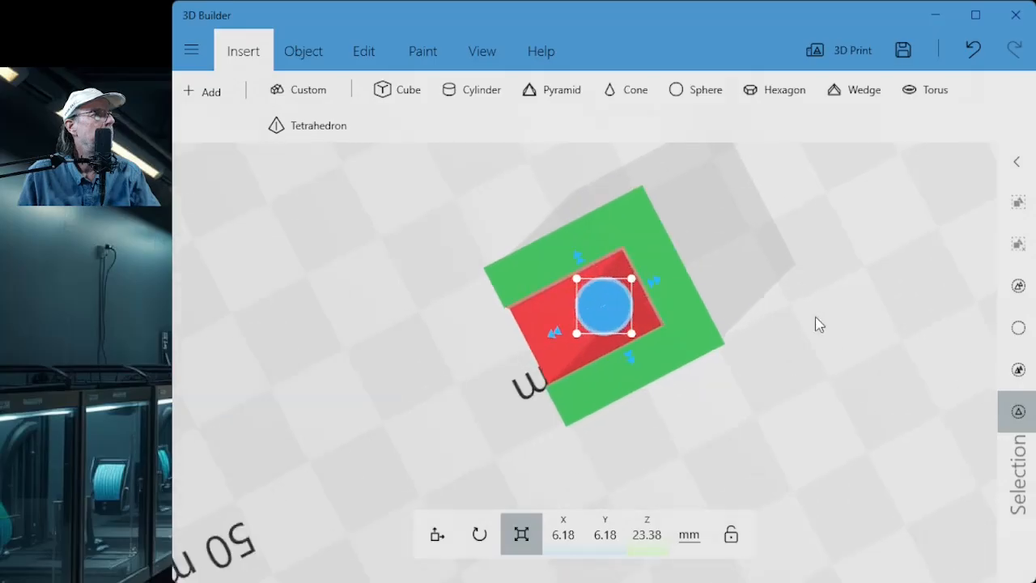
left_click_drag(844, 304, 798, 327)
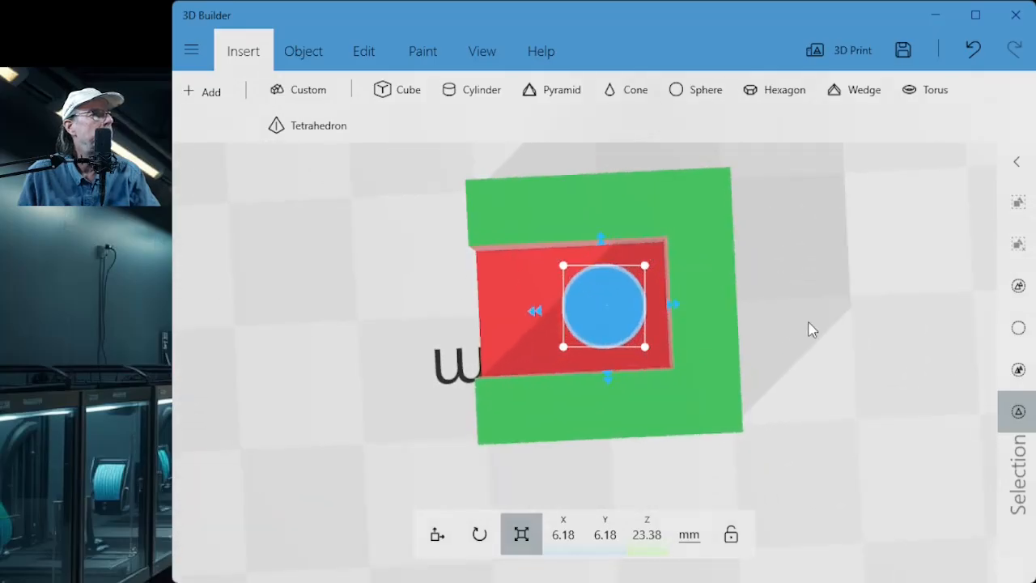
left_click(436, 536)
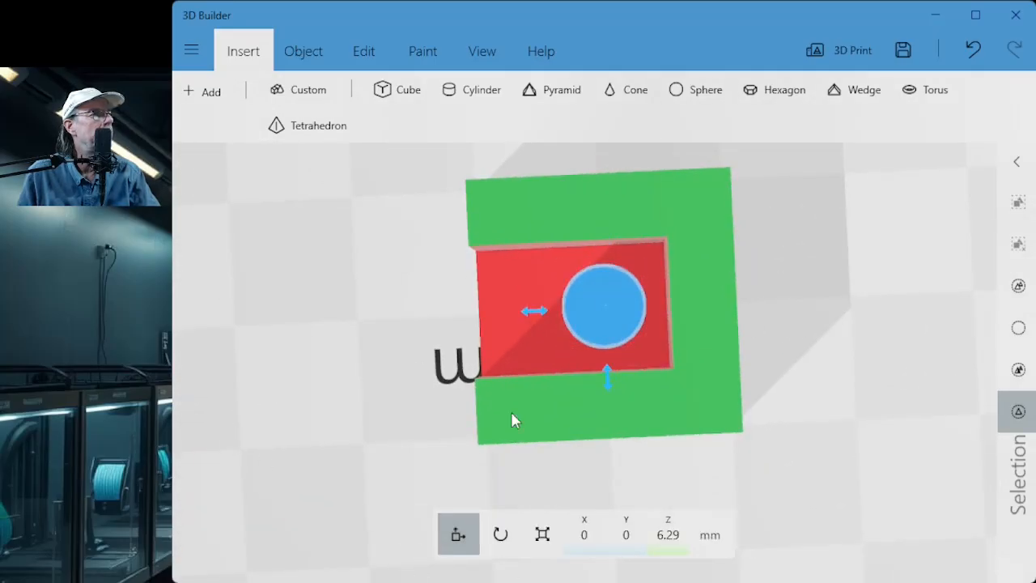
left_click_drag(531, 315, 496, 316)
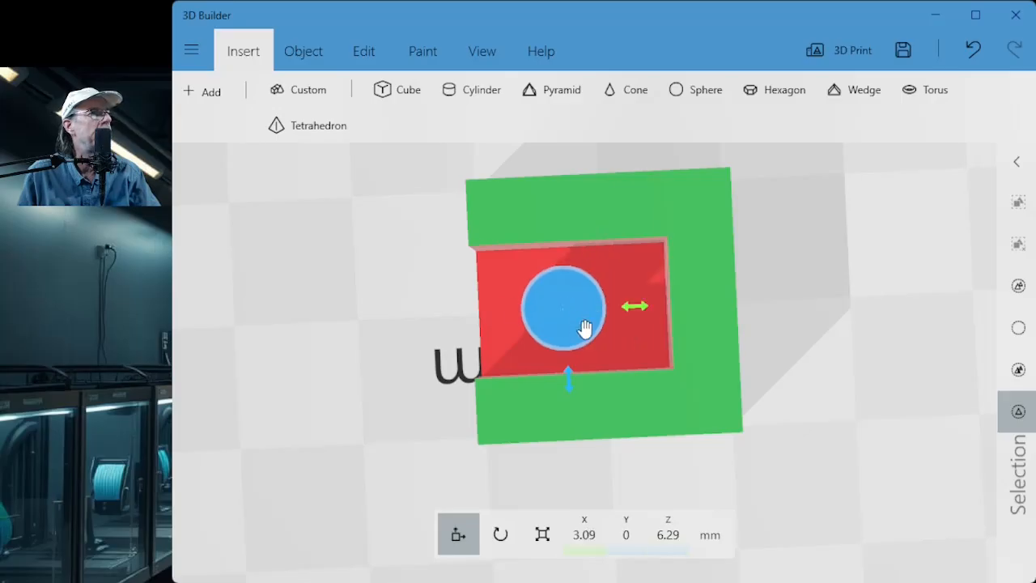
Duplicate the upright cylinder and move the copy back into the slot at Y position 0 mm.
left_click_drag(382, 460, 687, 427)
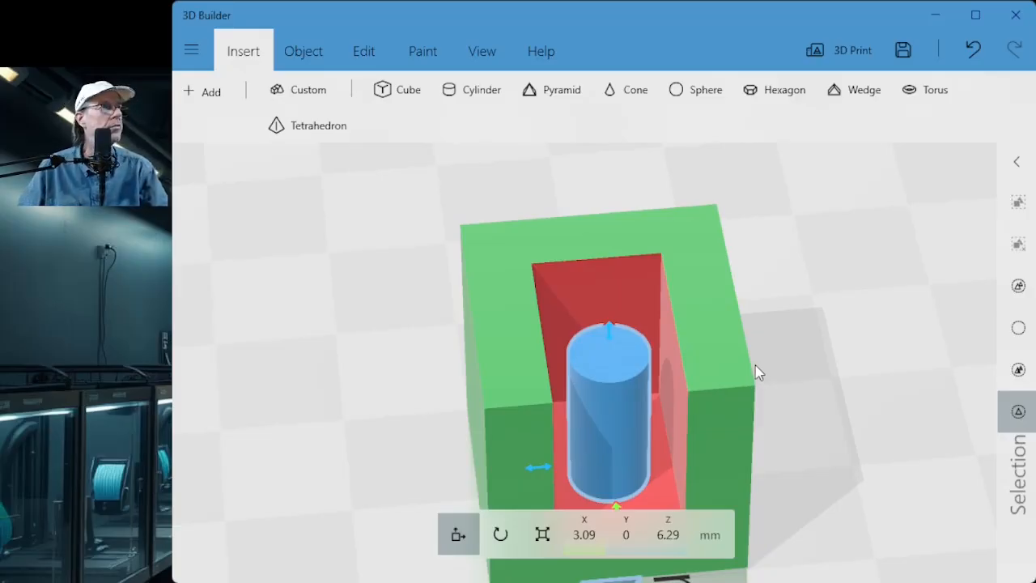
key("ctrl+v")
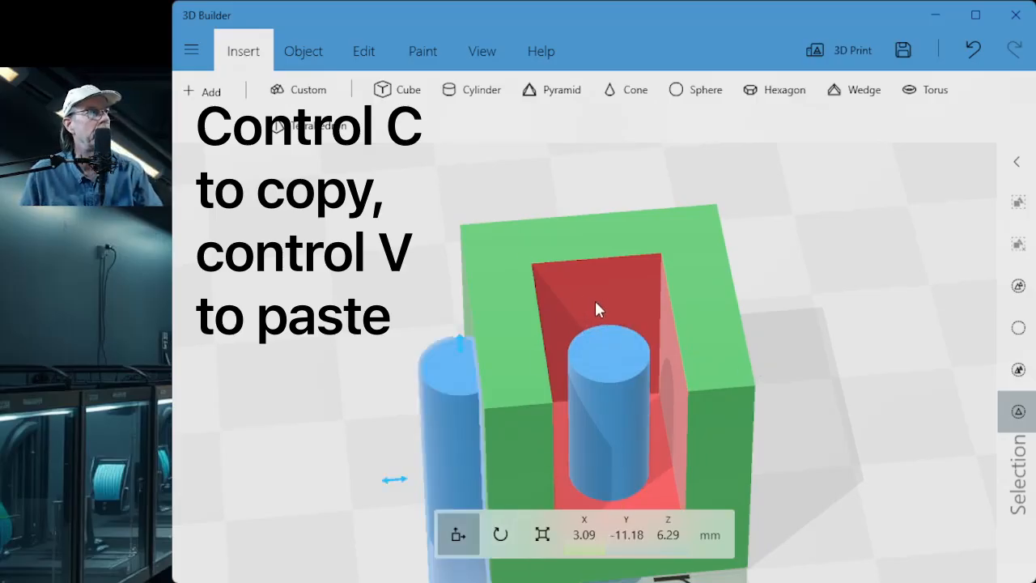
left_click_drag(394, 479, 539, 463)
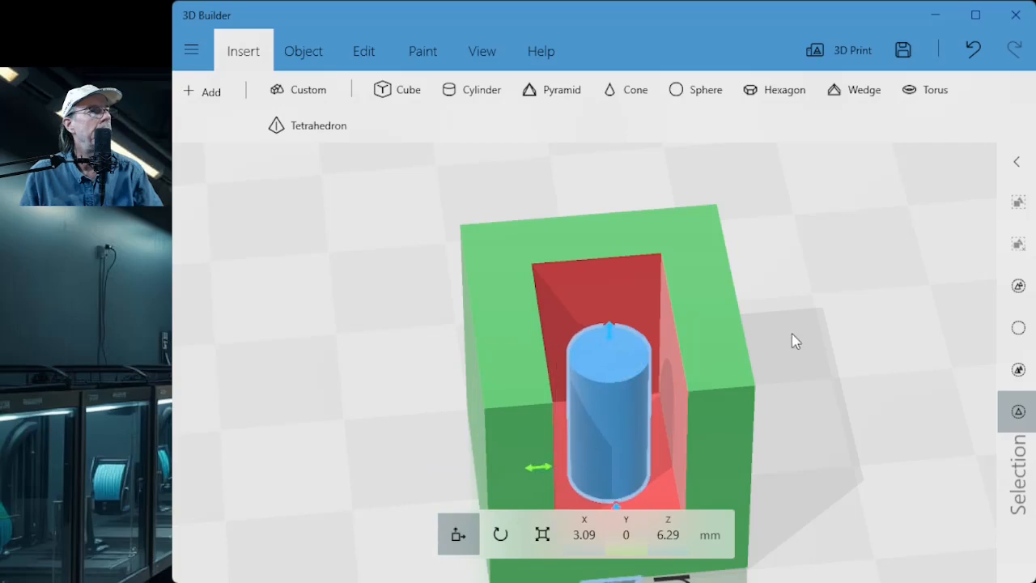
Rotate the copied cylinder about its pitch axis so it lies horizontally along the length of the slot.
right_click_drag(792, 334, 828, 236)
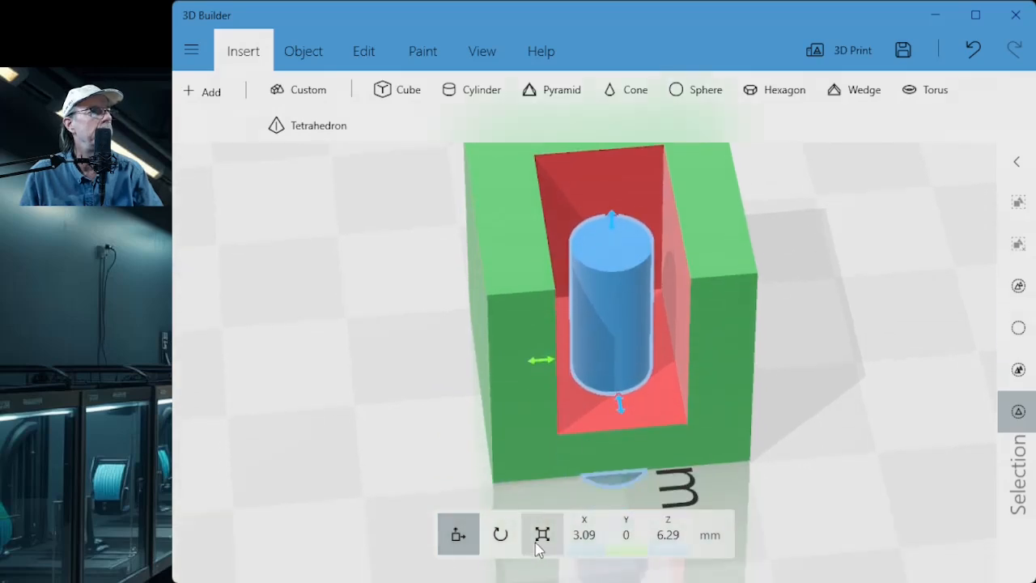
left_click(500, 535)
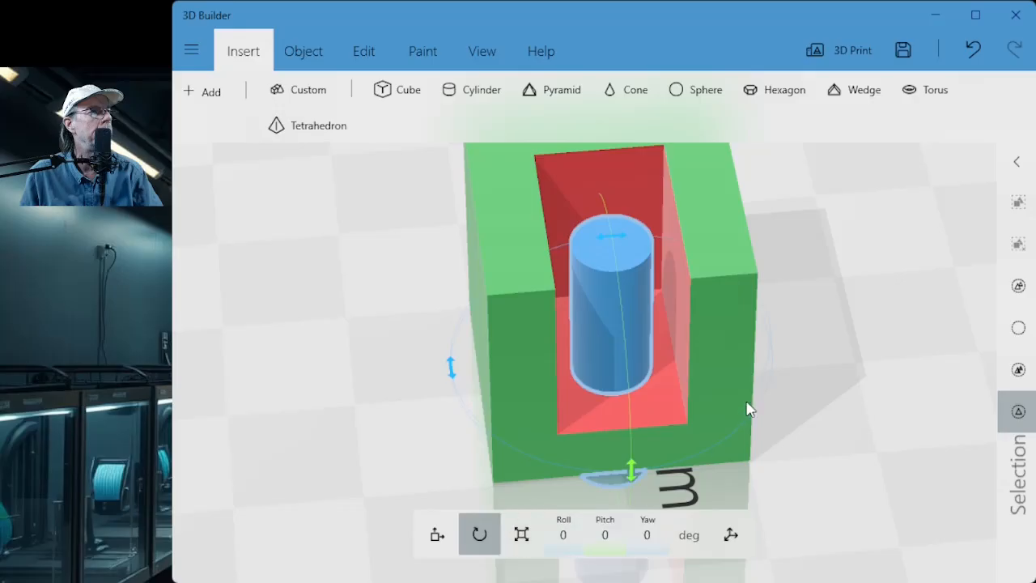
right_click_drag(833, 372, 505, 384)
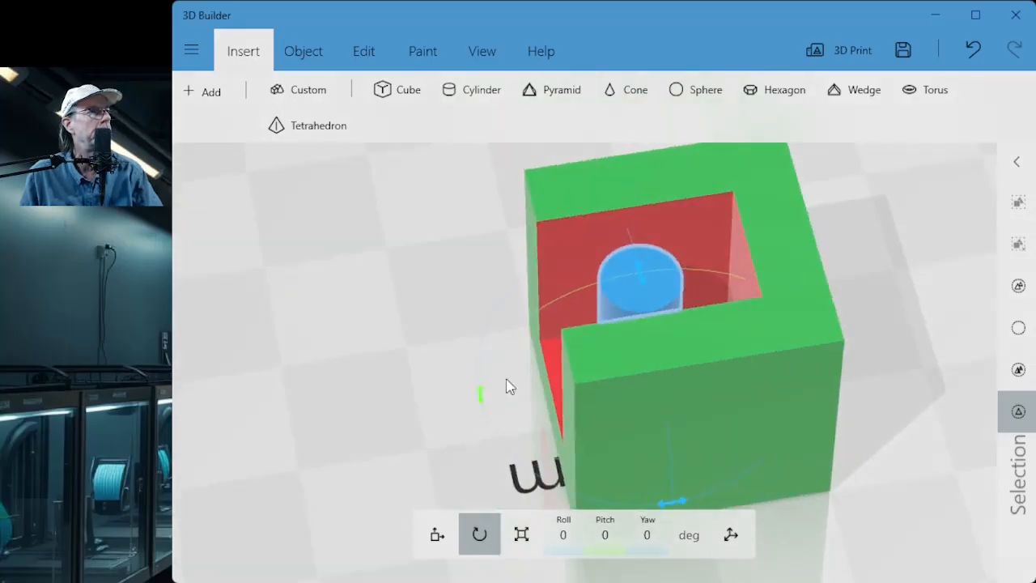
left_click_drag(479, 398, 639, 324)
Move the horizontal cylinder through the slot's back wall to X about -16 mm and raise it to Z about 13.4 mm.
right_click_drag(266, 449, 539, 488)
left_click(437, 535)
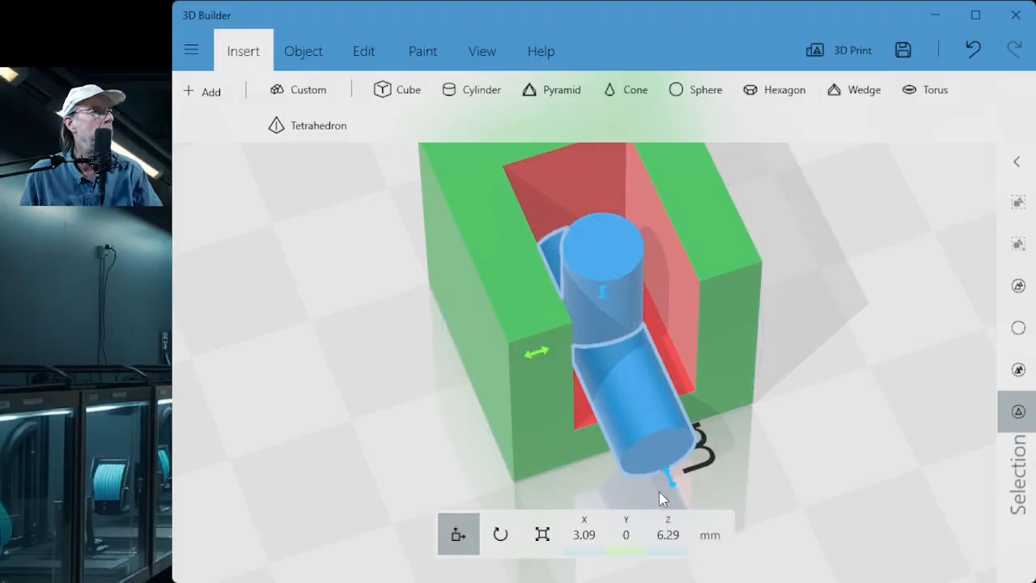
left_click_drag(676, 486, 605, 282)
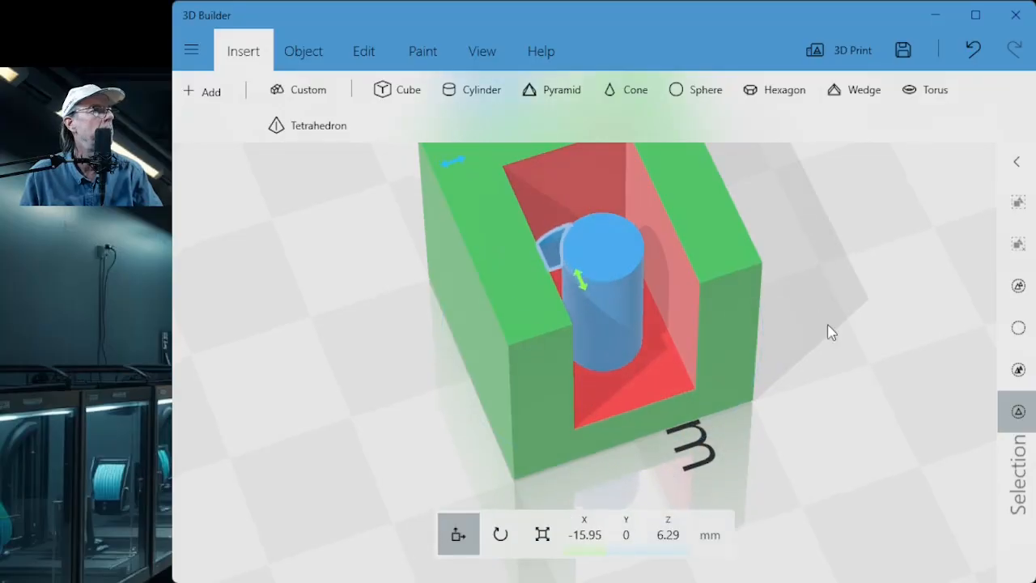
left_click_drag(827, 326, 398, 397)
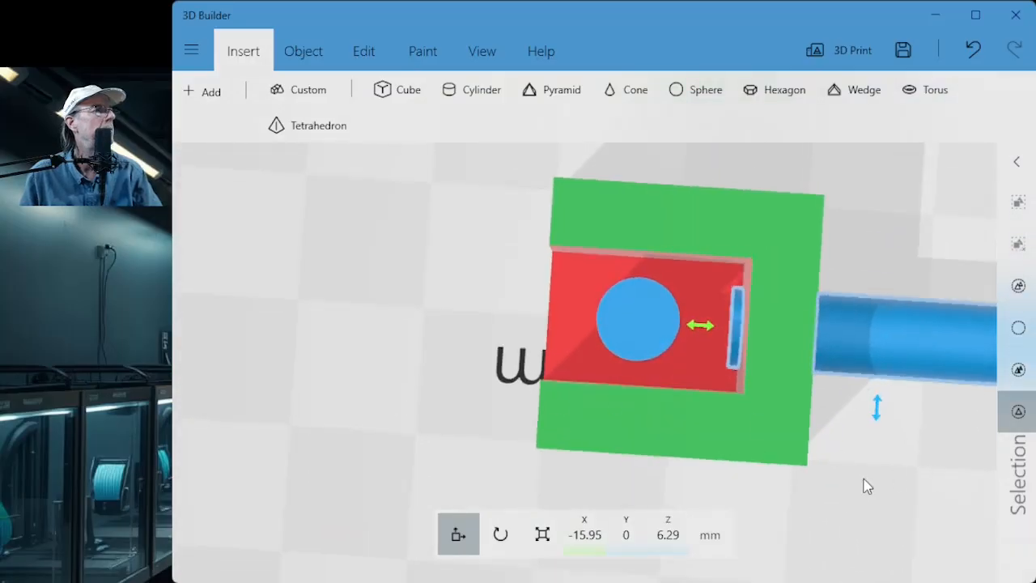
left_click_drag(867, 486, 533, 292)
left_click_drag(613, 362, 624, 271)
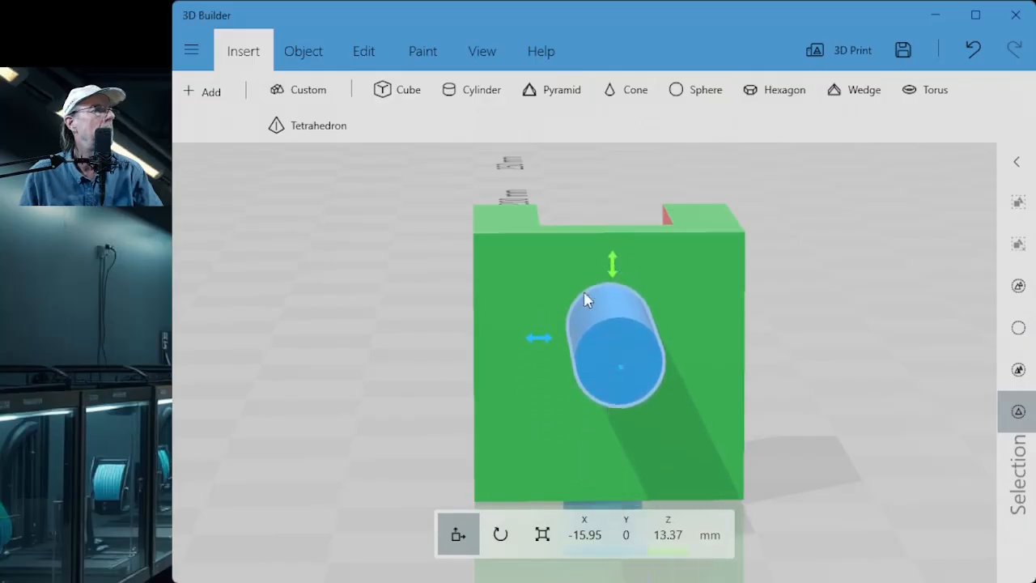
Subtract the horizontal cylinder from the slotted block to cut a round hole through its back wall.
left_click_drag(368, 391, 972, 479)
left_click_drag(836, 441, 877, 430)
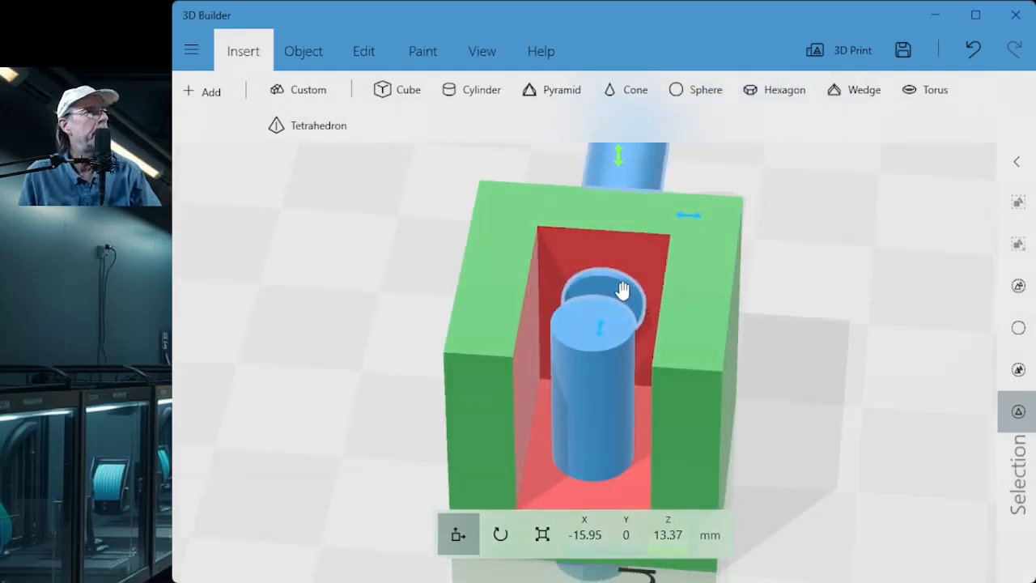
right_click_drag(622, 290, 607, 313)
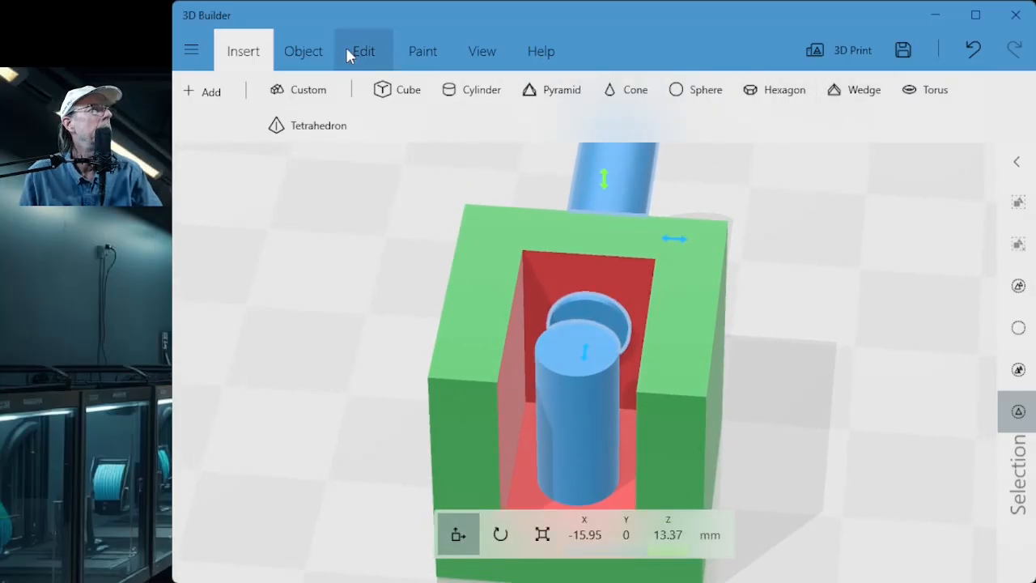
left_click(367, 51)
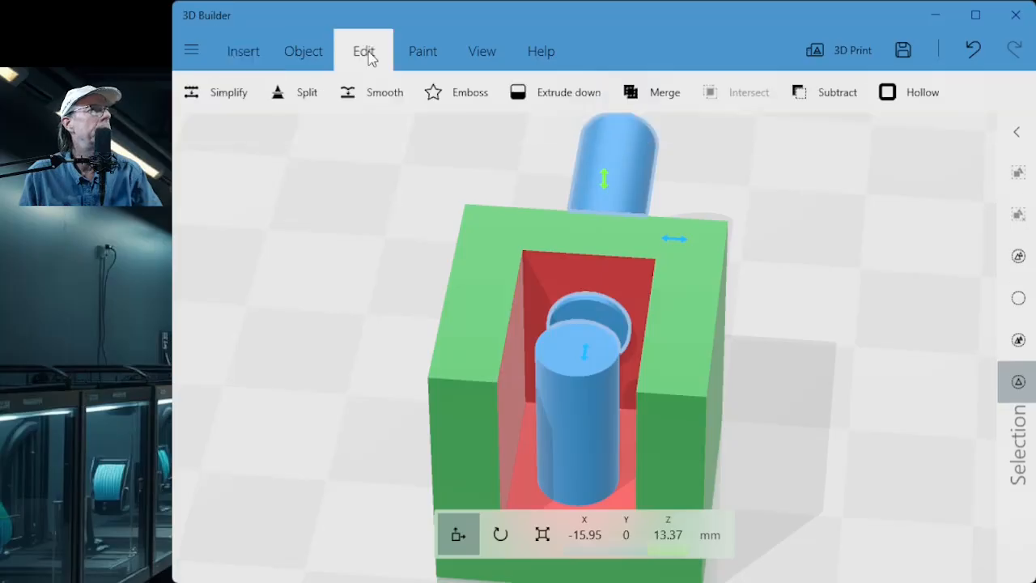
left_click(837, 99)
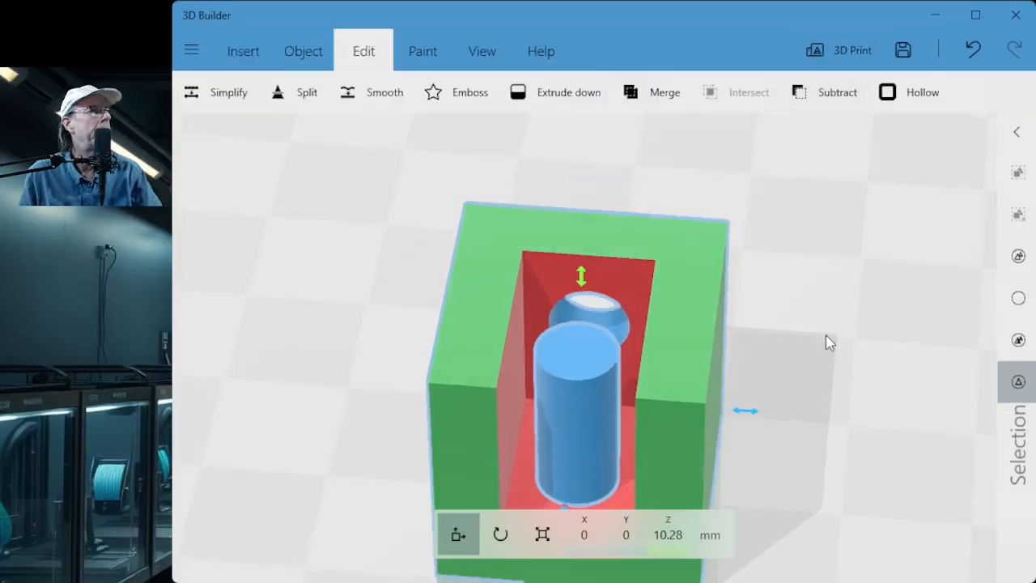
Subtract the upright cylinder from the block to cut a round hole through the slot's floor.
left_click(589, 383)
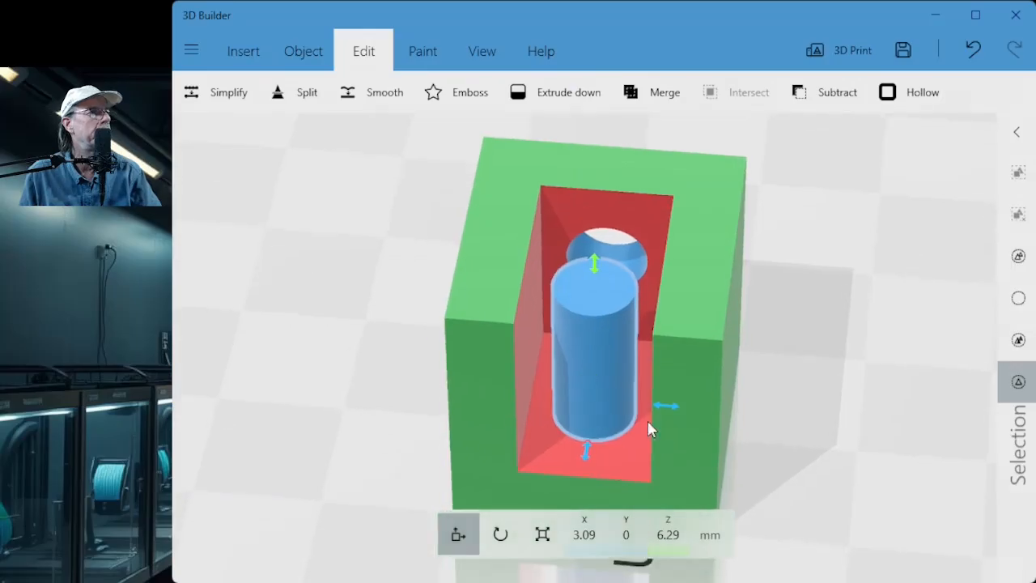
right_click_drag(828, 359, 806, 357)
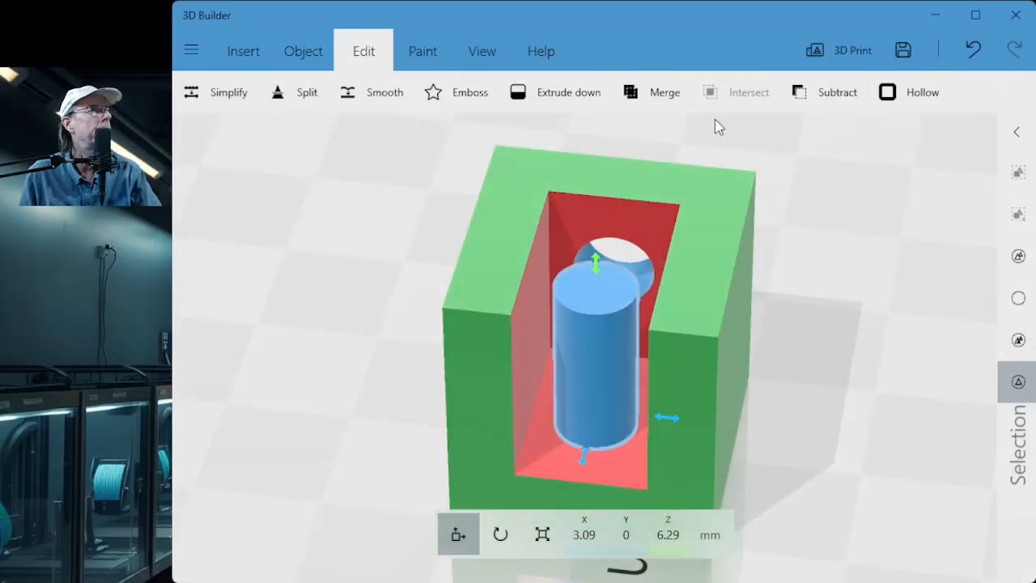
left_click(838, 94)
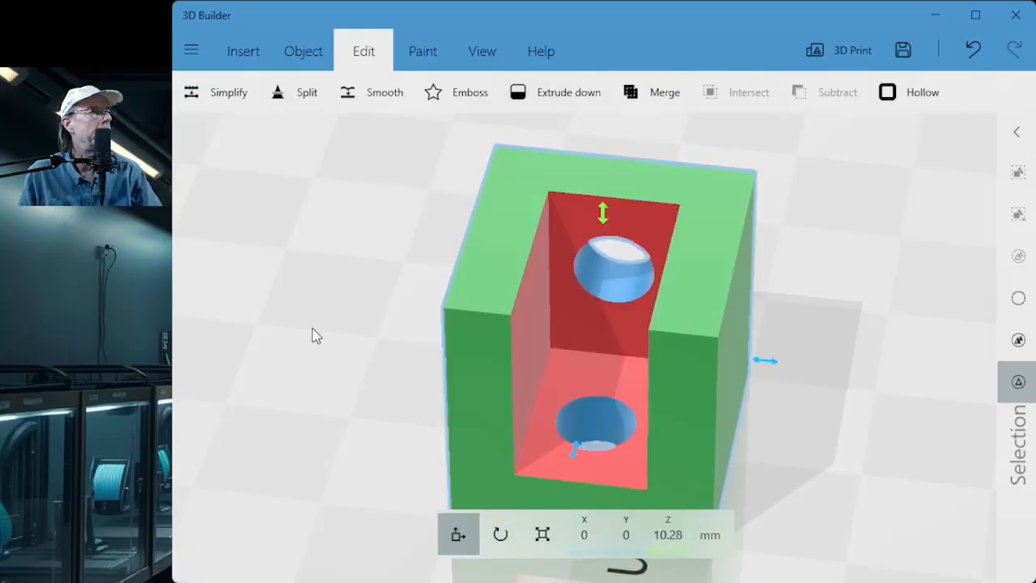
right_click_drag(316, 336, 445, 303)
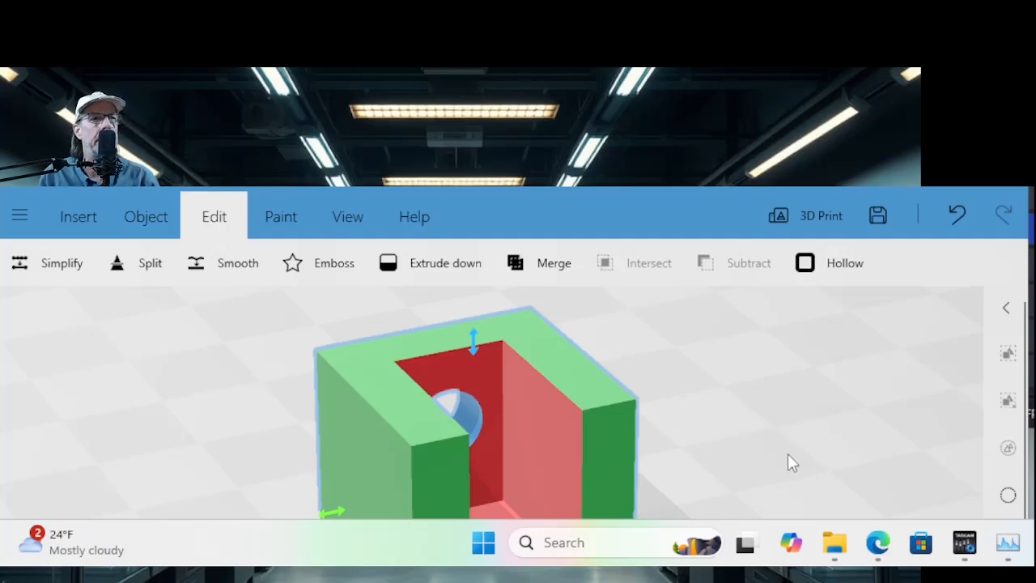
Save the finished block as a new file named bracket4 in 3MF format.
left_click(19, 221)
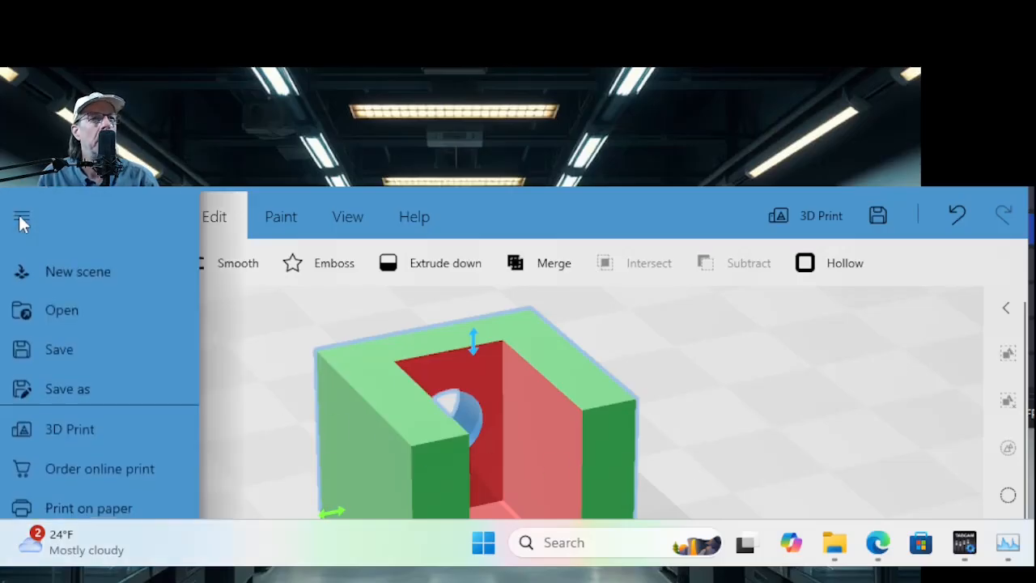
left_click(68, 385)
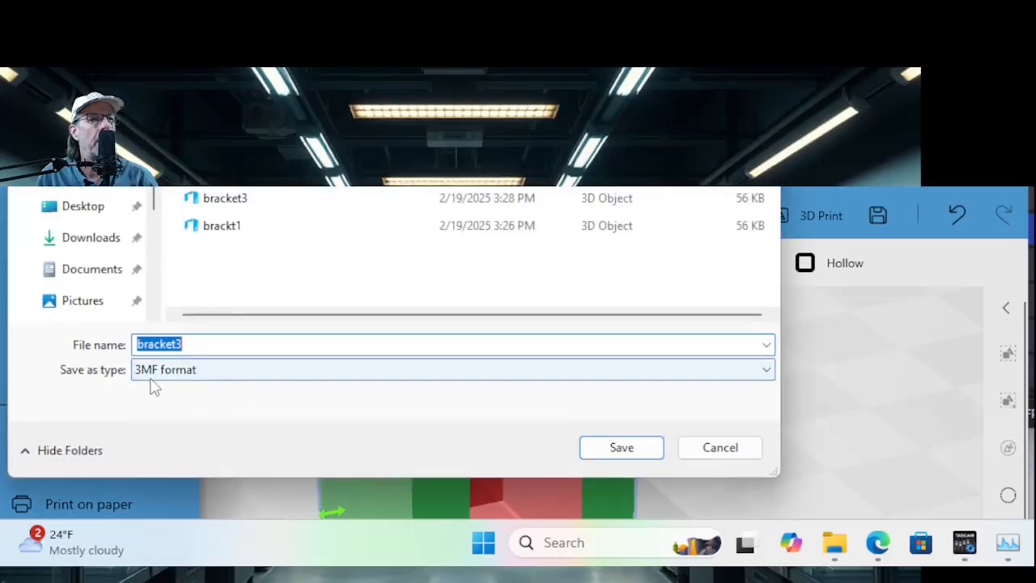
left_click(214, 345)
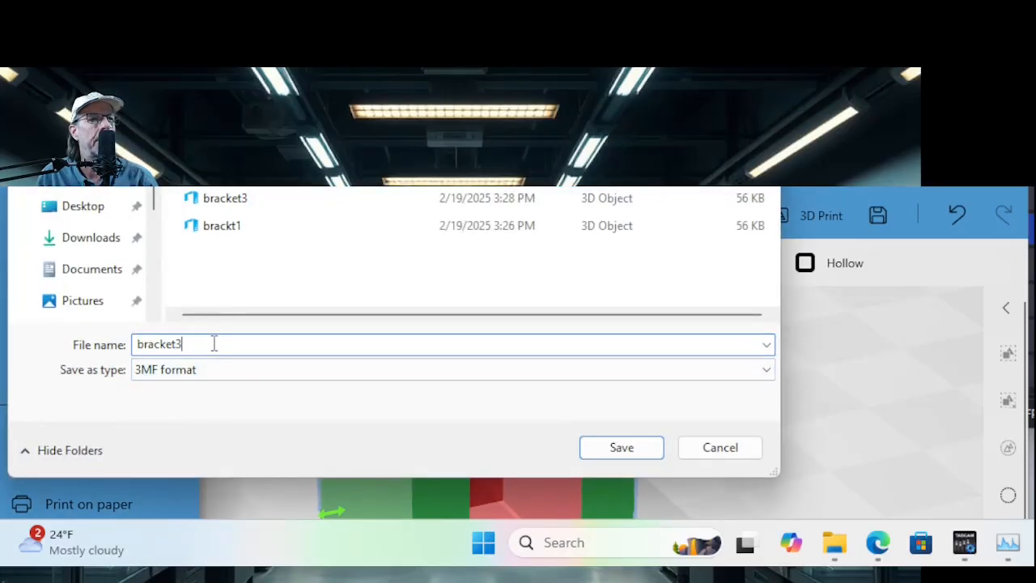
key("BackSpace")
type("4")
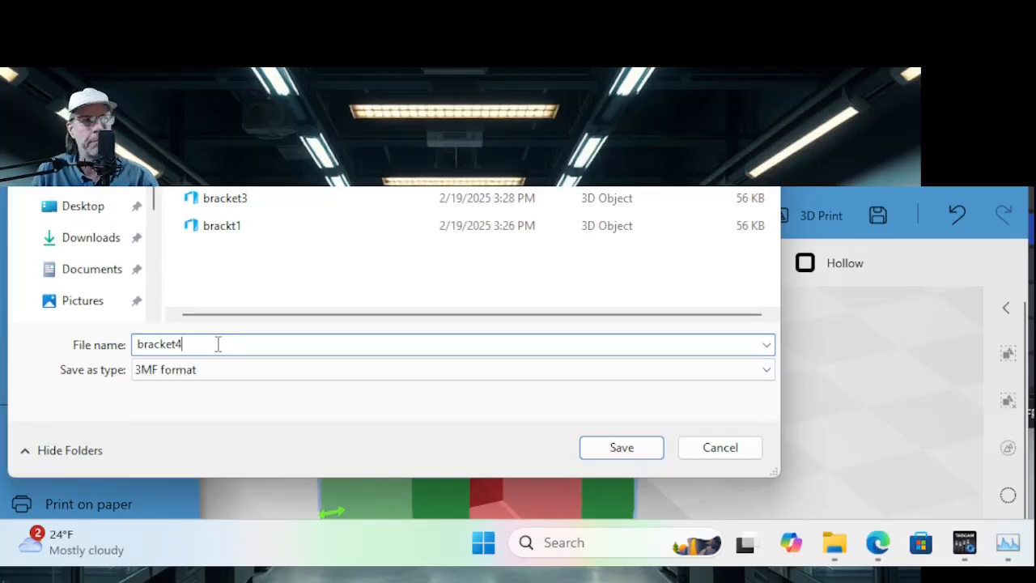
left_click(621, 447)
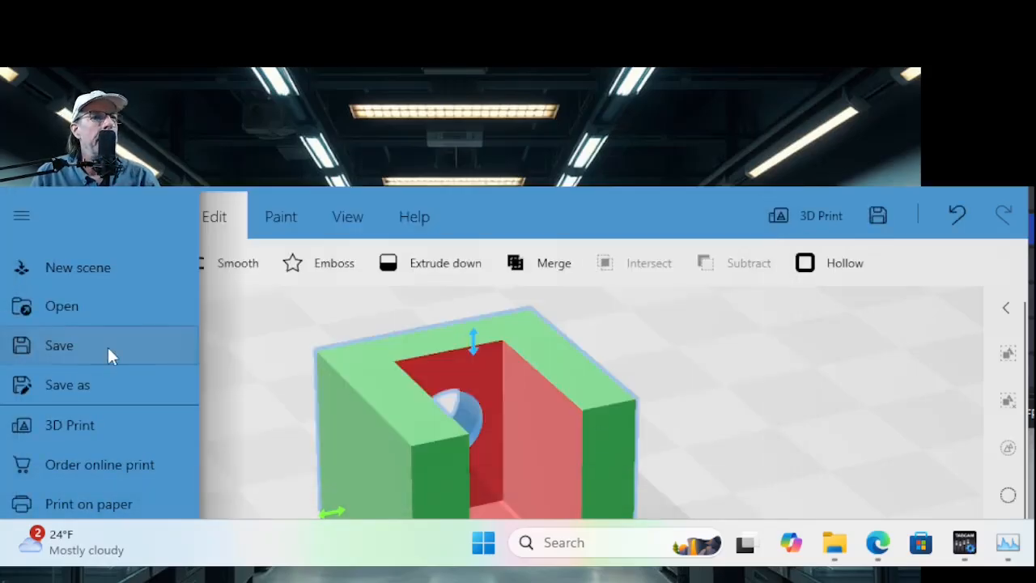
left_click(21, 222)
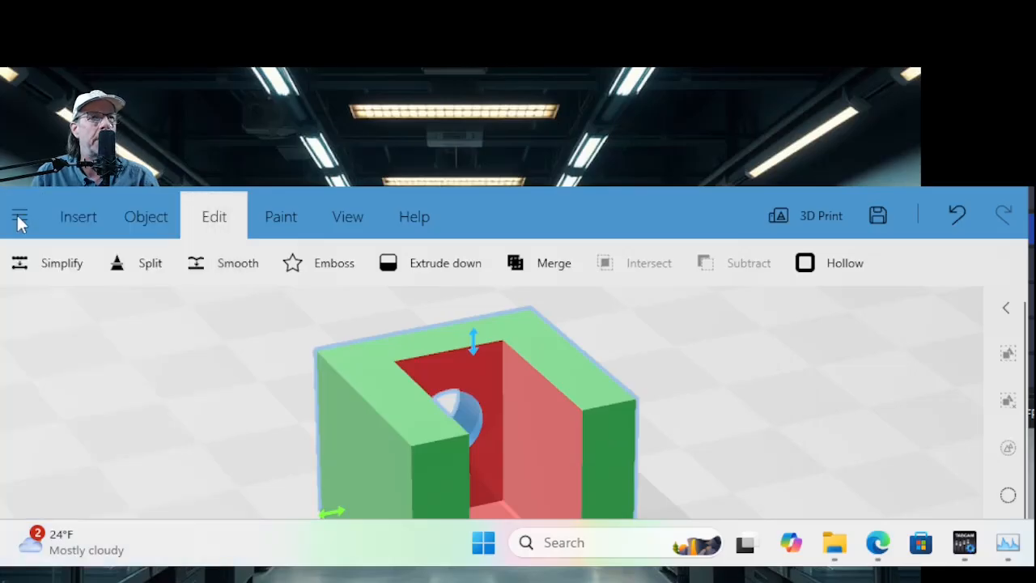
Save another copy of the model as bracket4 in STL format, accepting the possible loss of information.
left_click(20, 220)
left_click(73, 383)
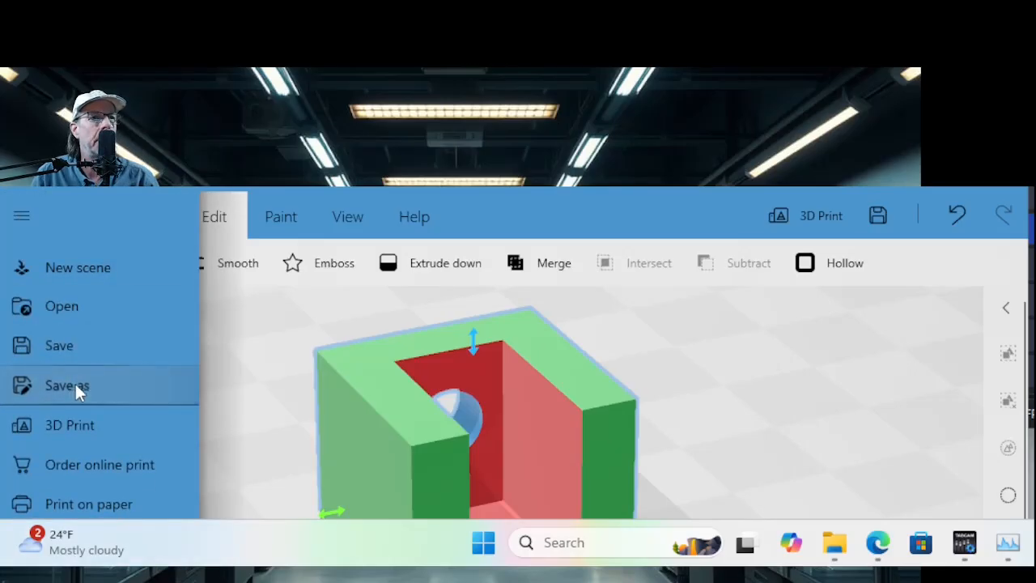
left_click(206, 374)
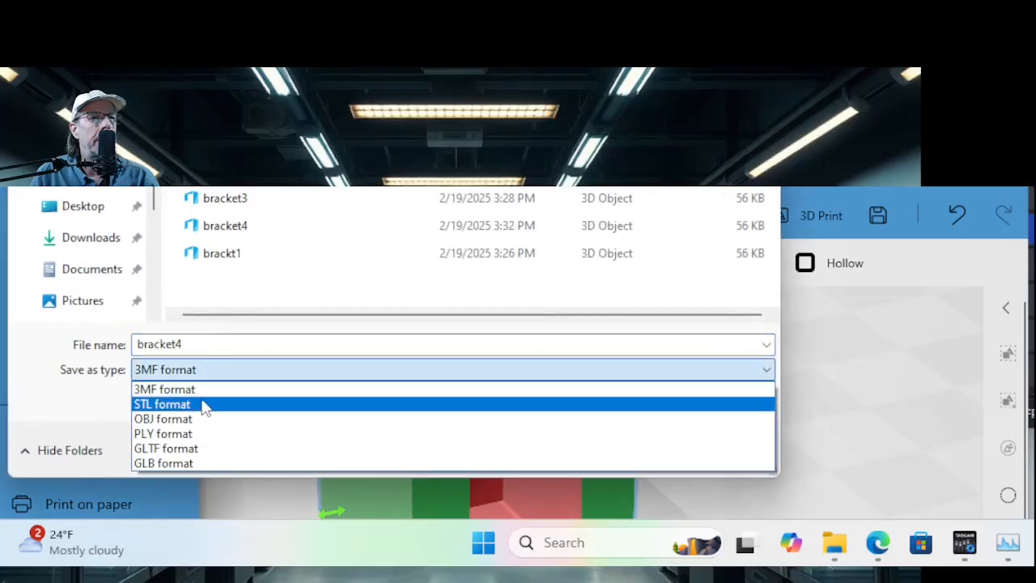
left_click(202, 404)
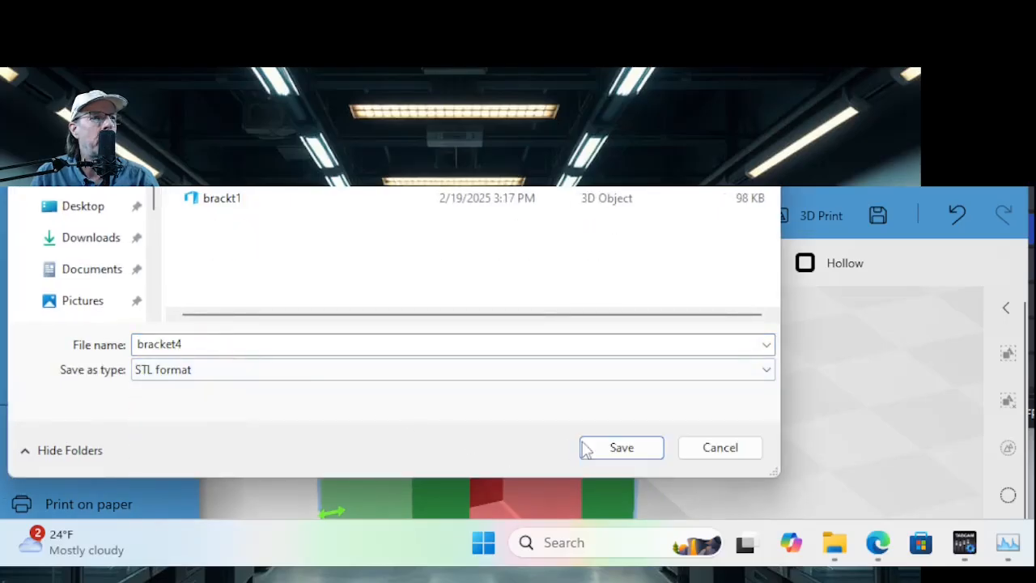
left_click(618, 450)
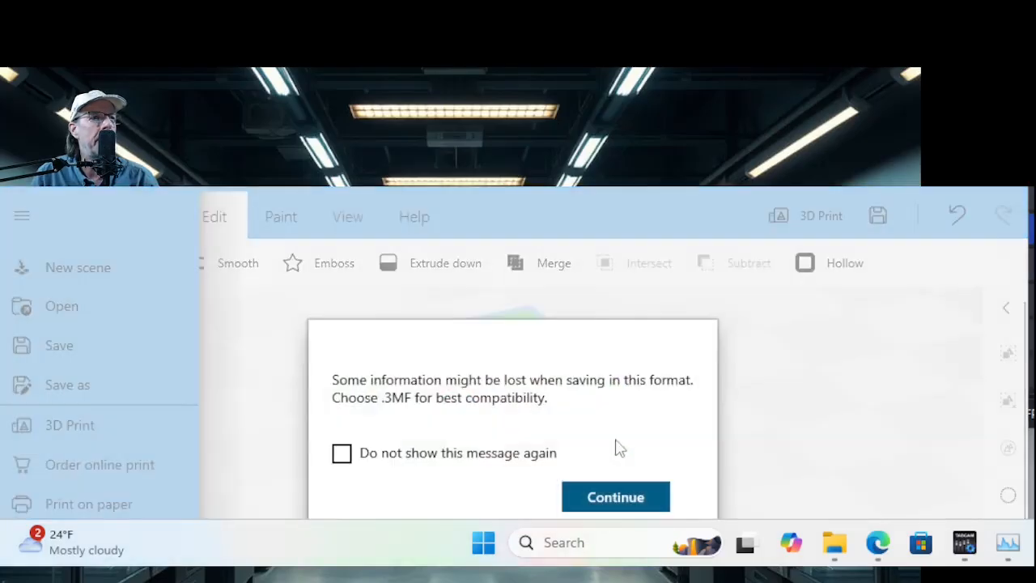
left_click(616, 497)
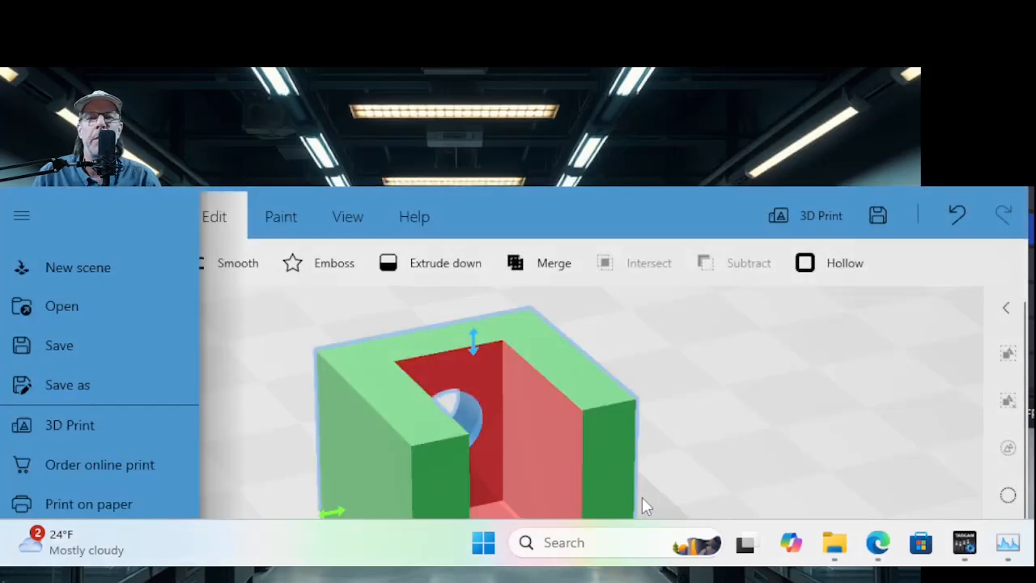